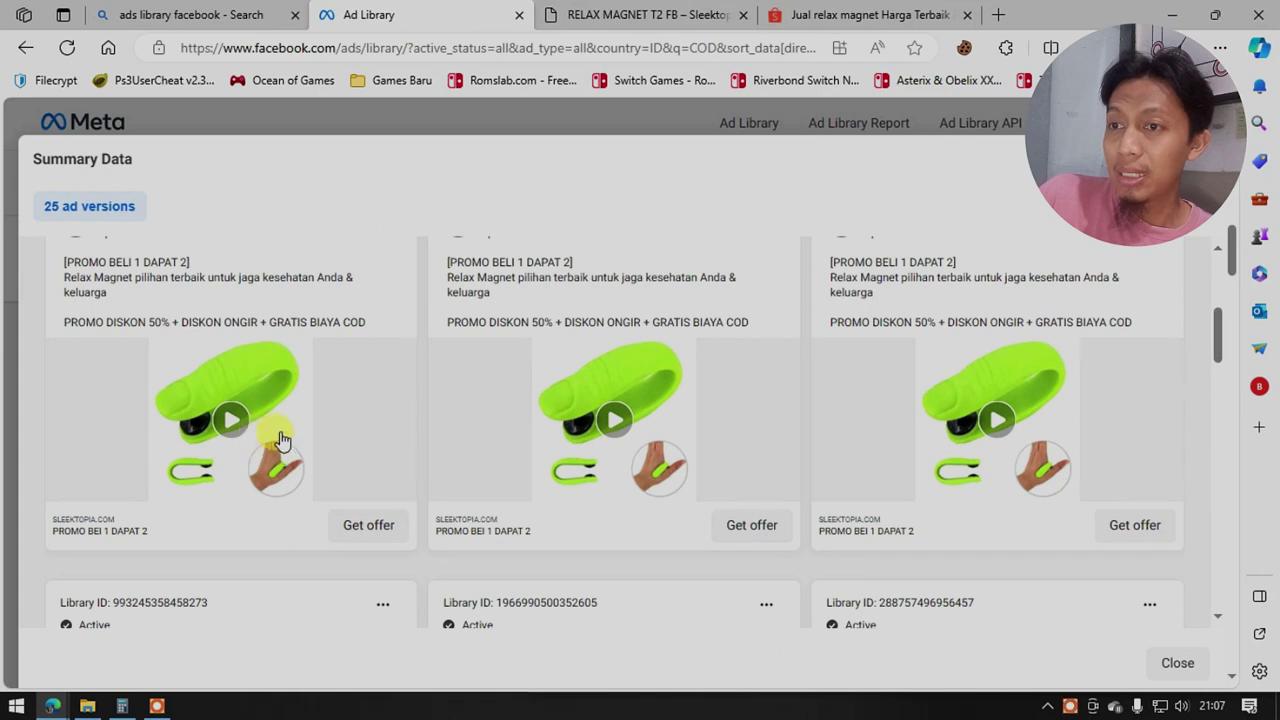
Play the first Relax Magnet video in the ad versions summary with muted sound and check its extra playback options.
left_click(289, 484)
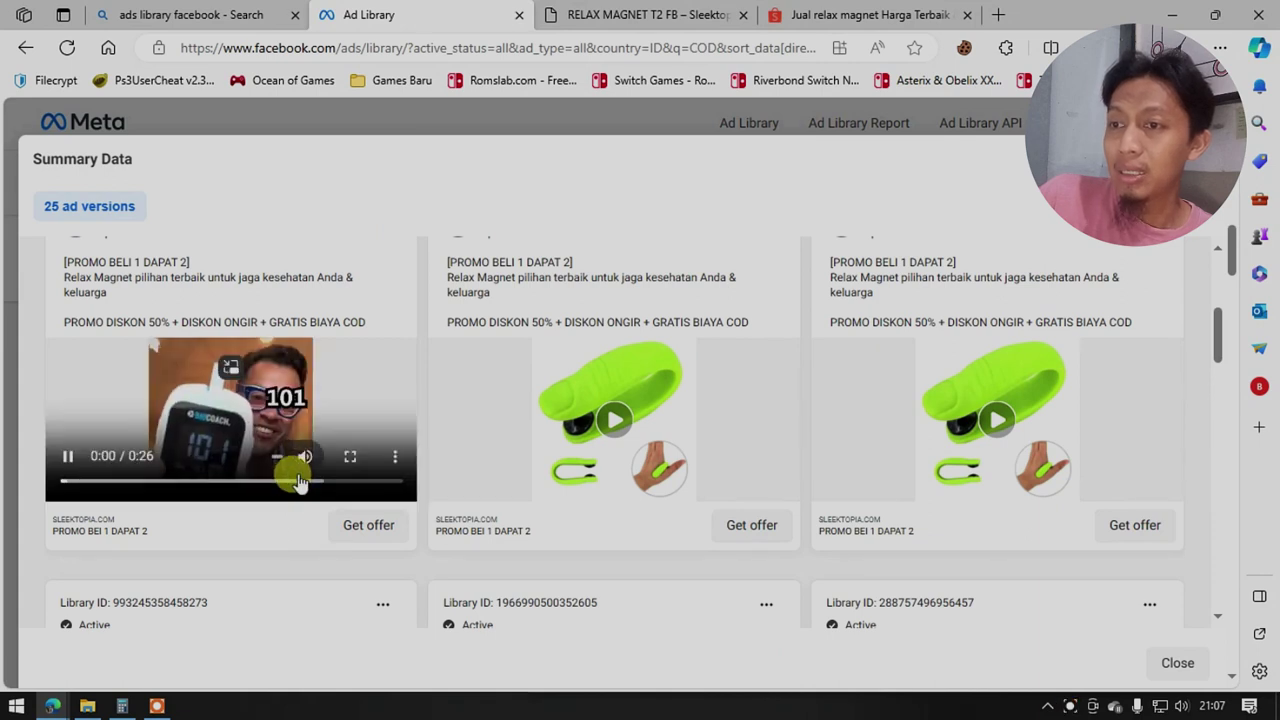
left_click(304, 460)
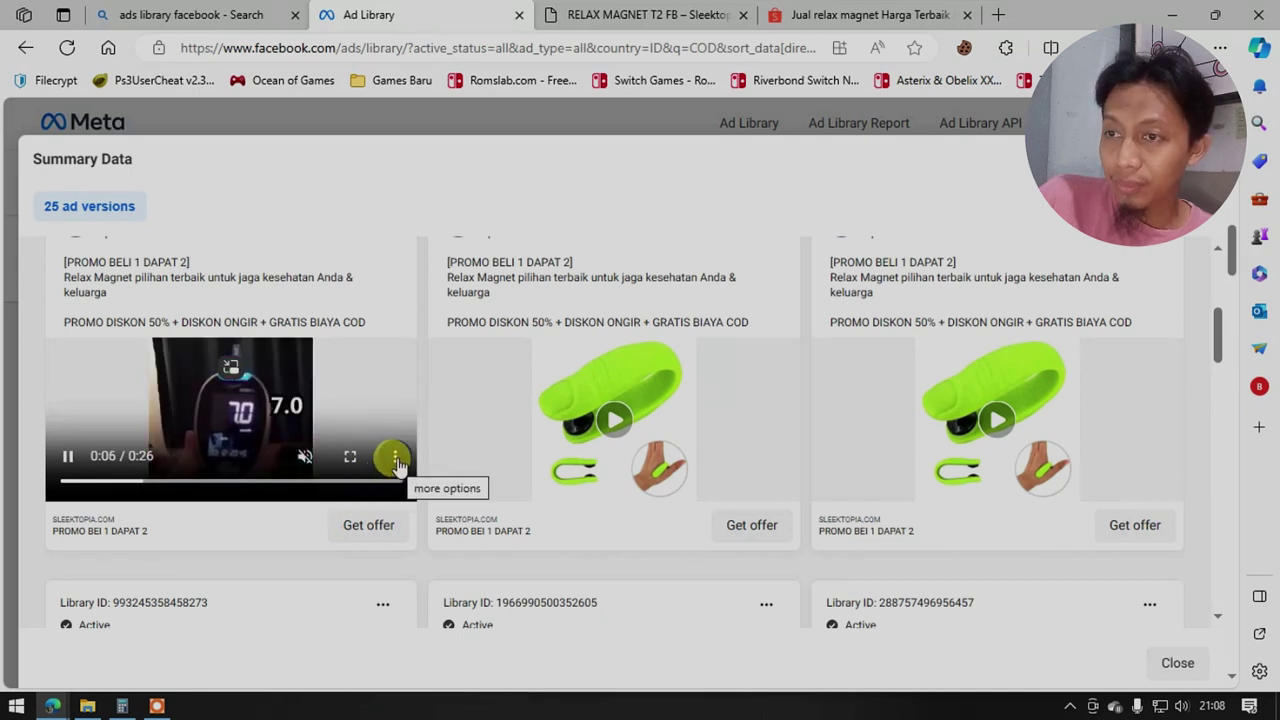
left_click(397, 462)
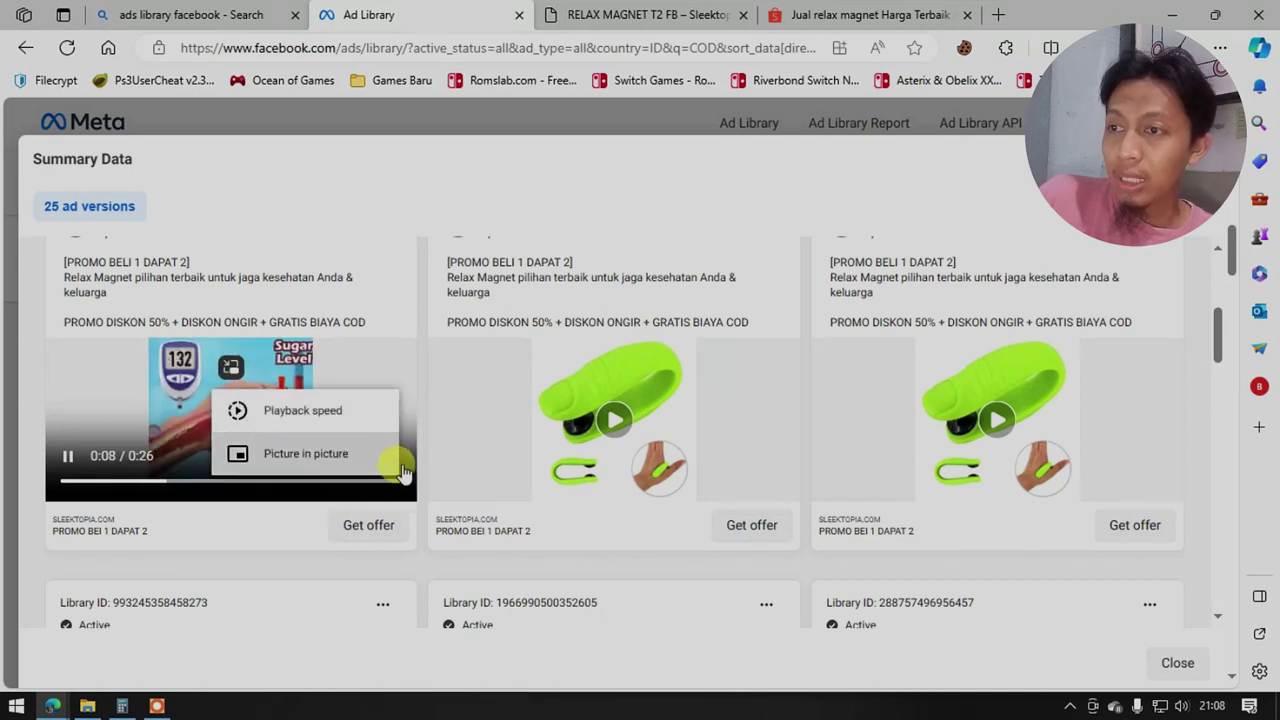
left_click(420, 331)
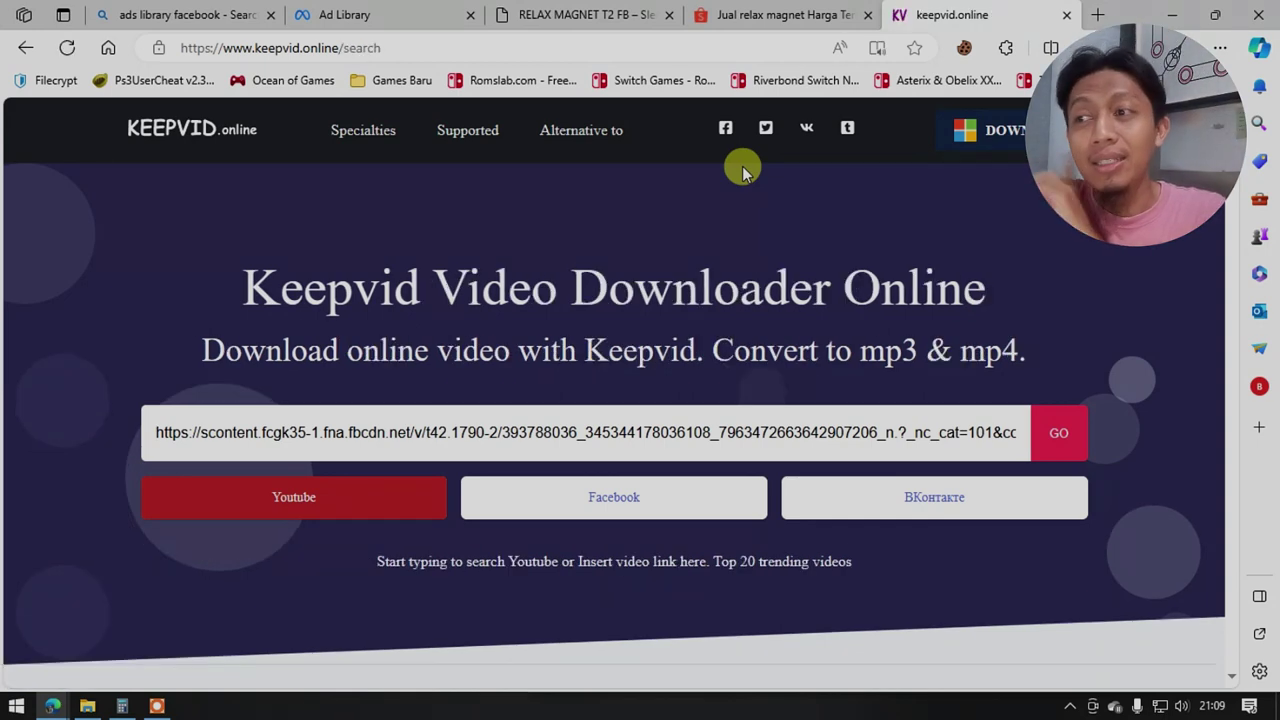
Save the Relax Magnet ad video from the Ad Library to Downloads as "video magnet kesehatan".
mouse_move(623, 137)
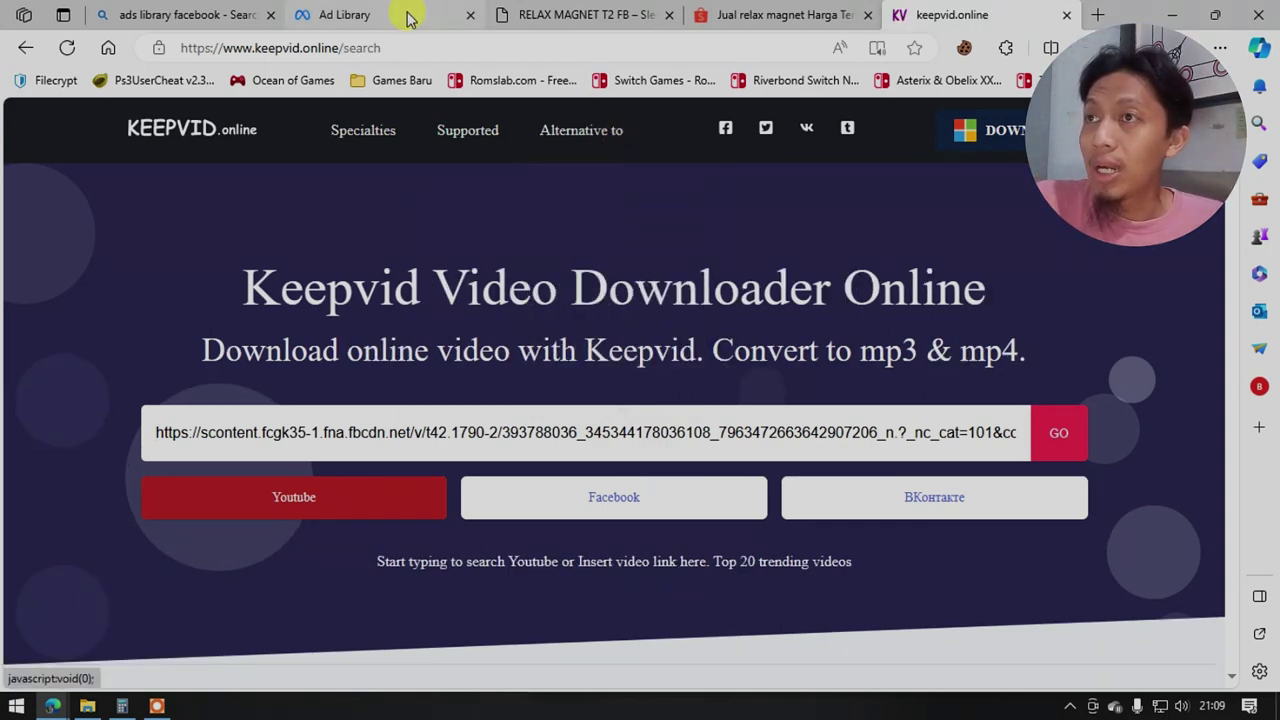
left_click(405, 14)
left_click(655, 465)
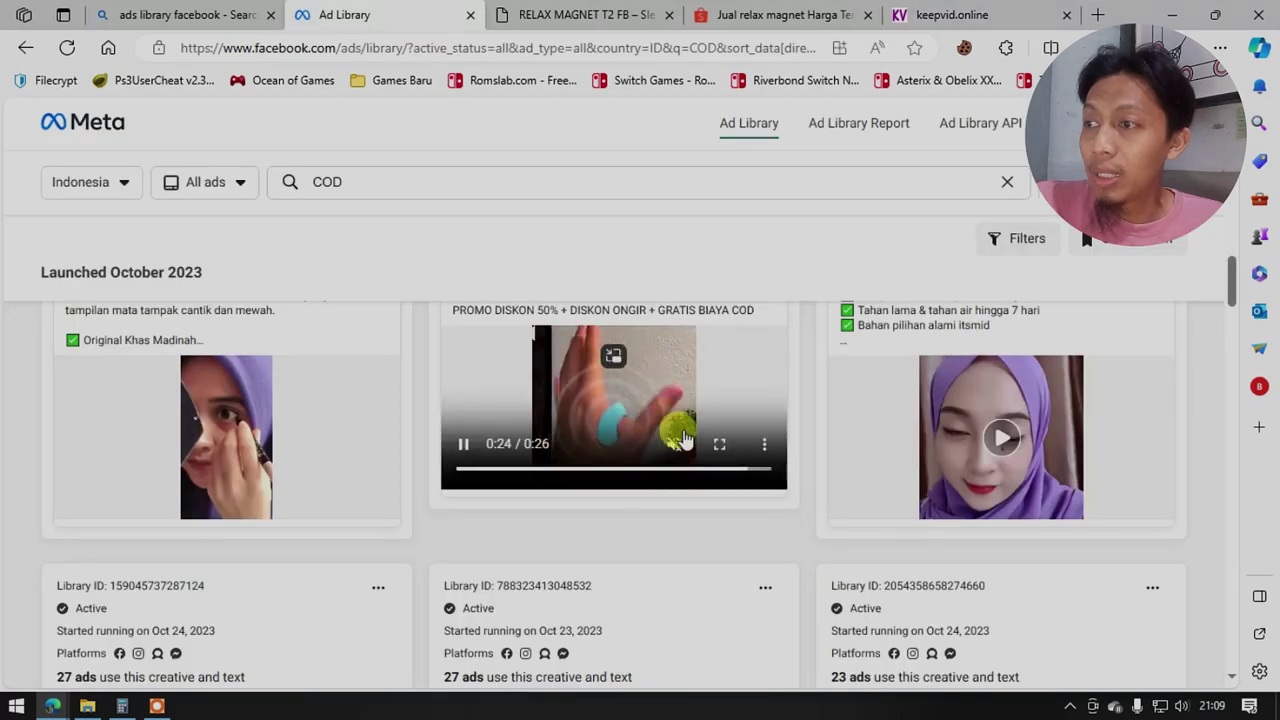
right_click(624, 360)
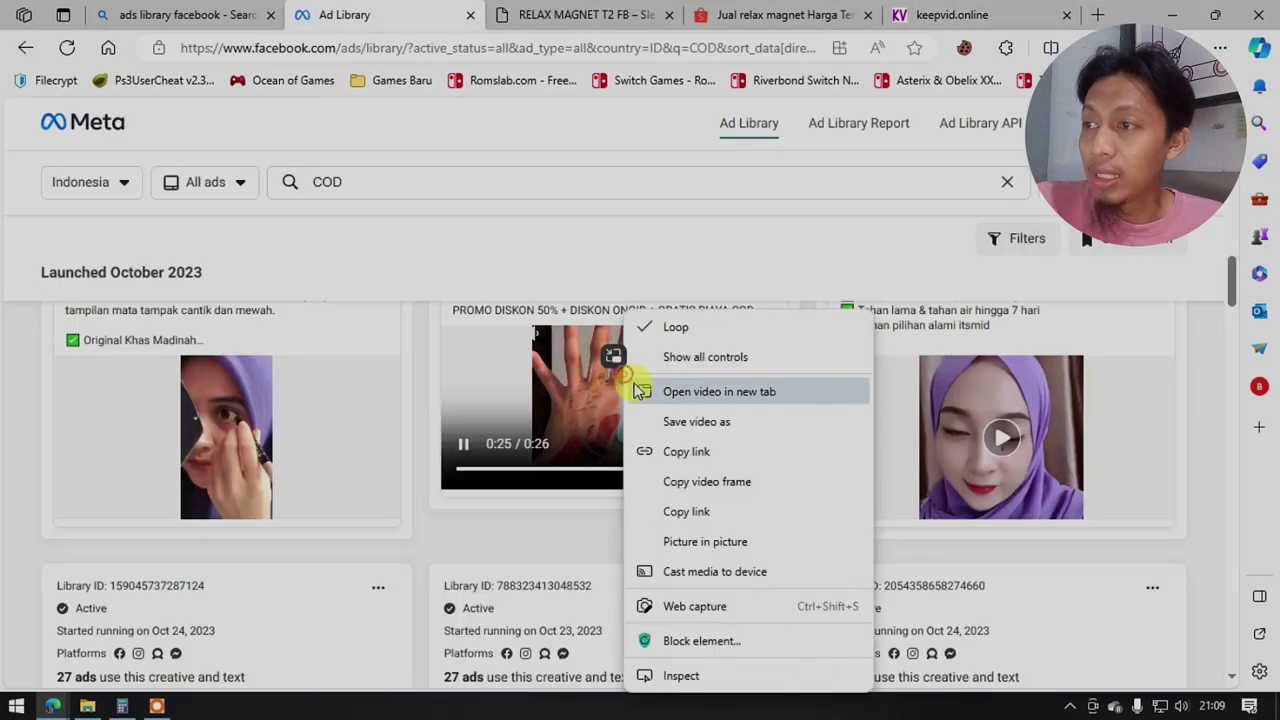
left_click(697, 422)
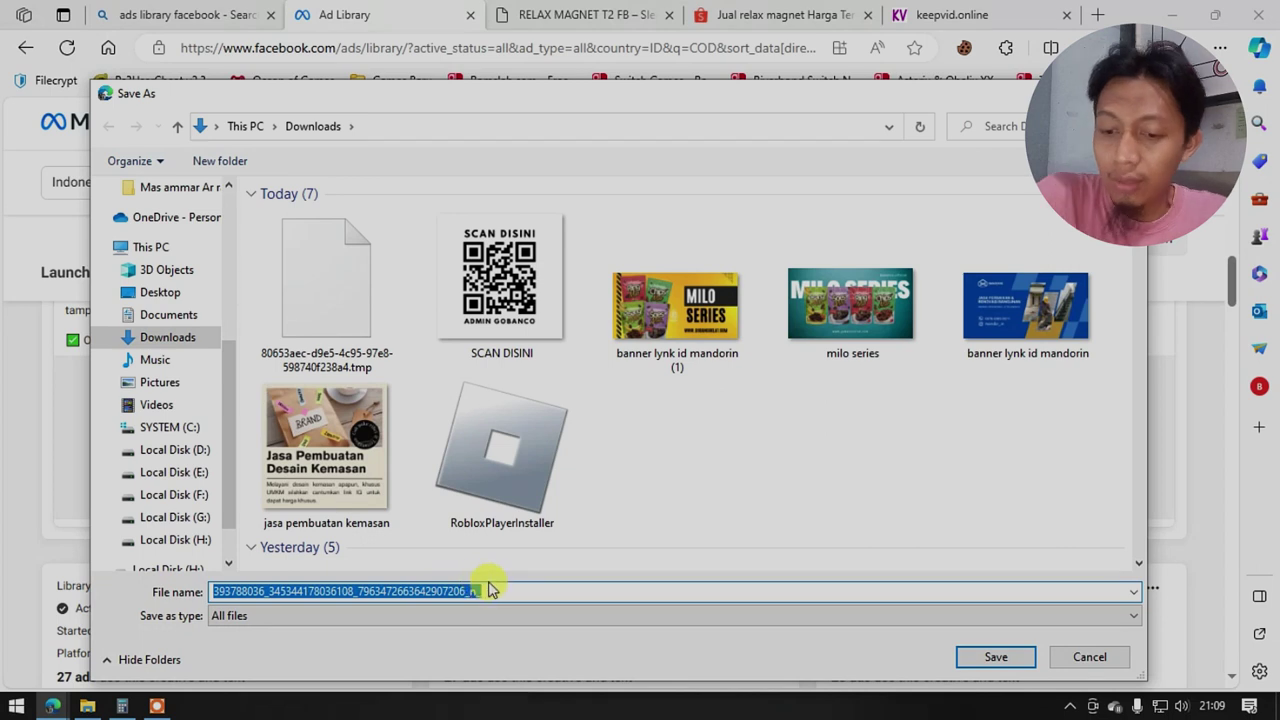
type("video magnet kesehatan")
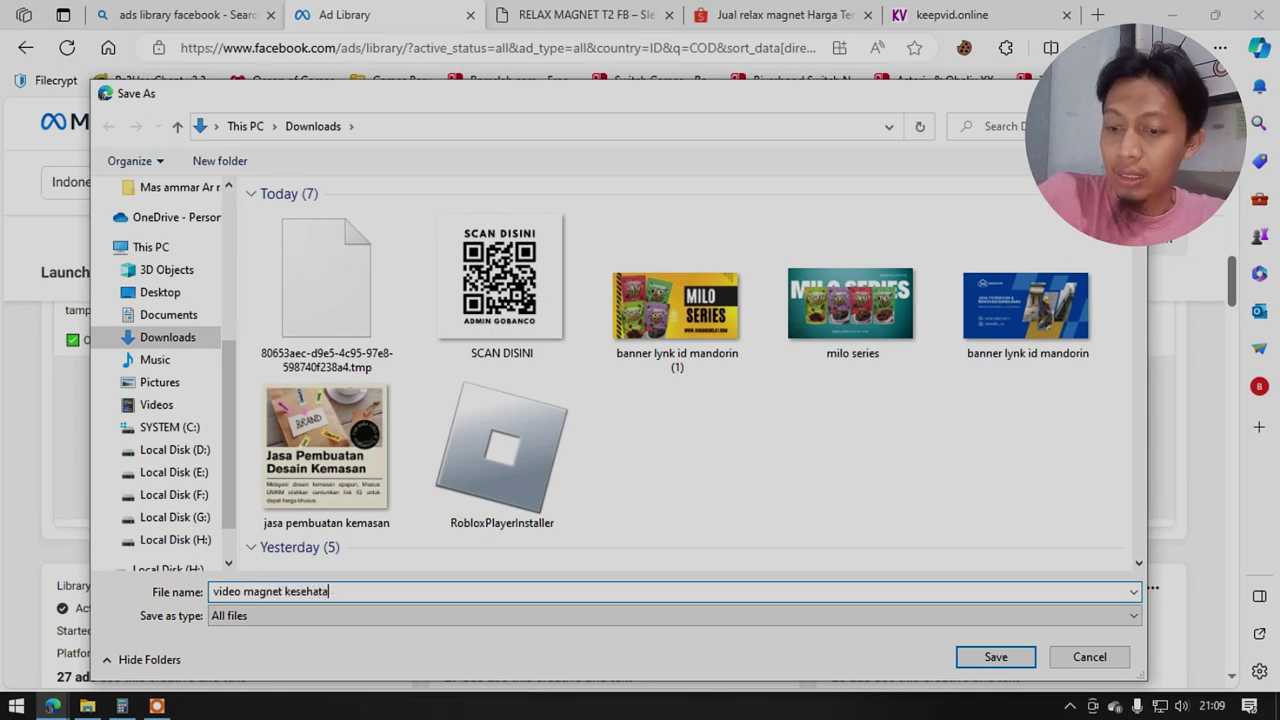
left_click(958, 663)
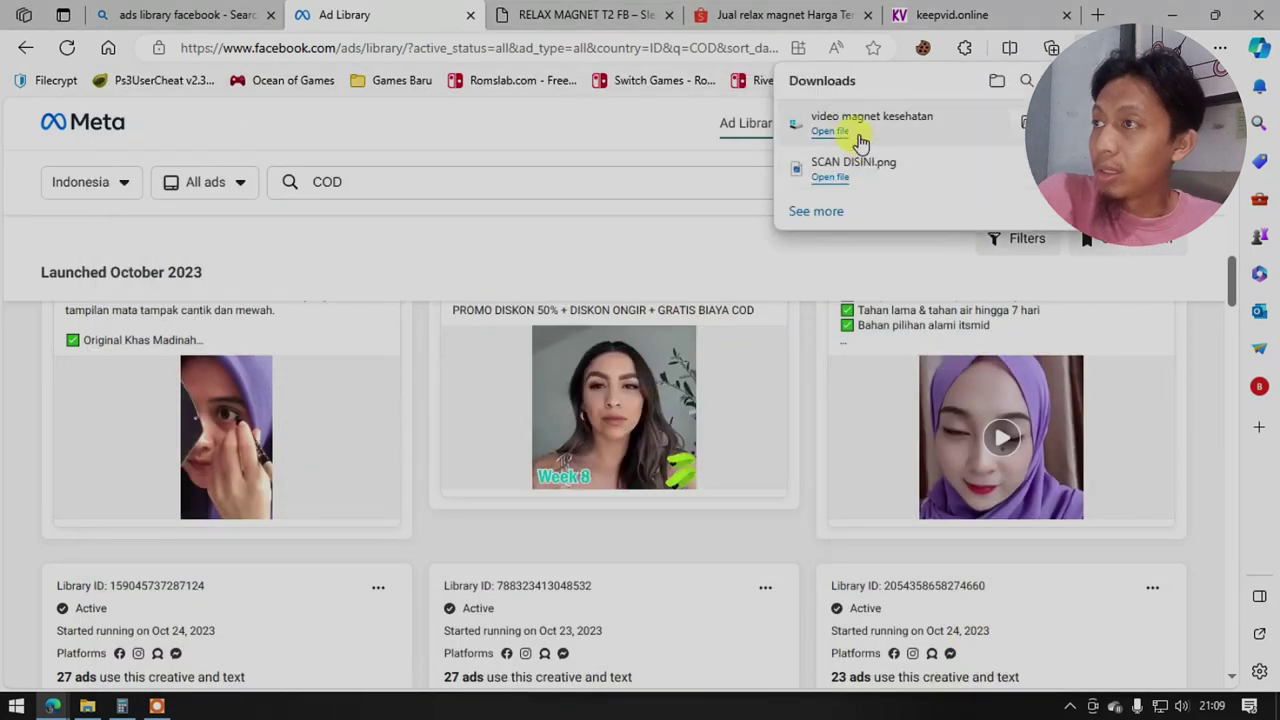
Pause the Relax Magnet ad video and check the save options for it and the neighbouring eye makeup ad video.
mouse_move(640, 420)
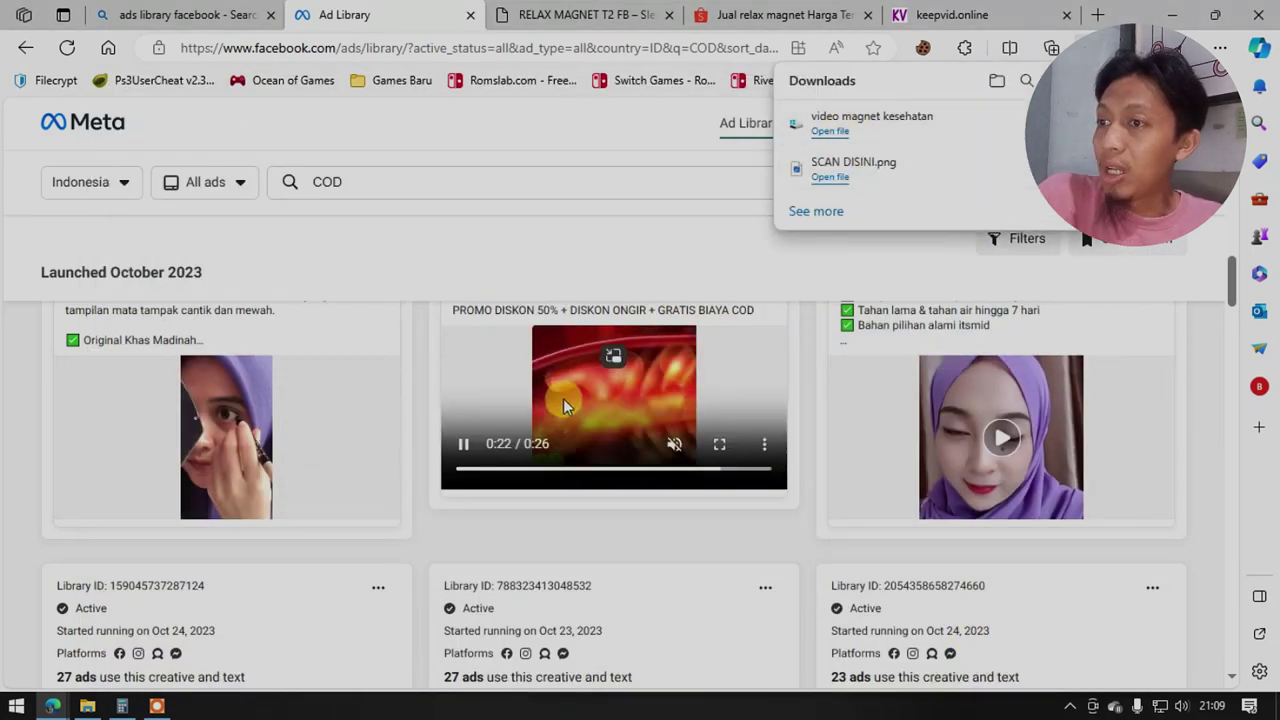
left_click(461, 445)
mouse_move(590, 408)
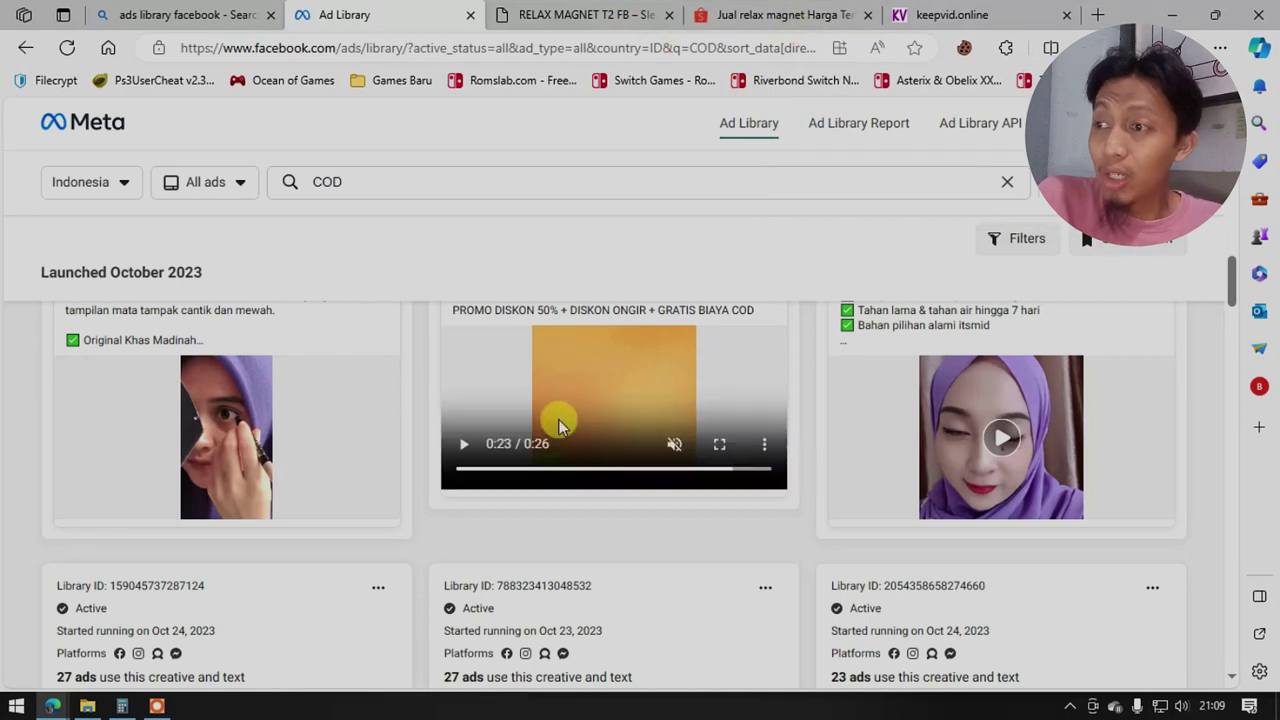
right_click(592, 370)
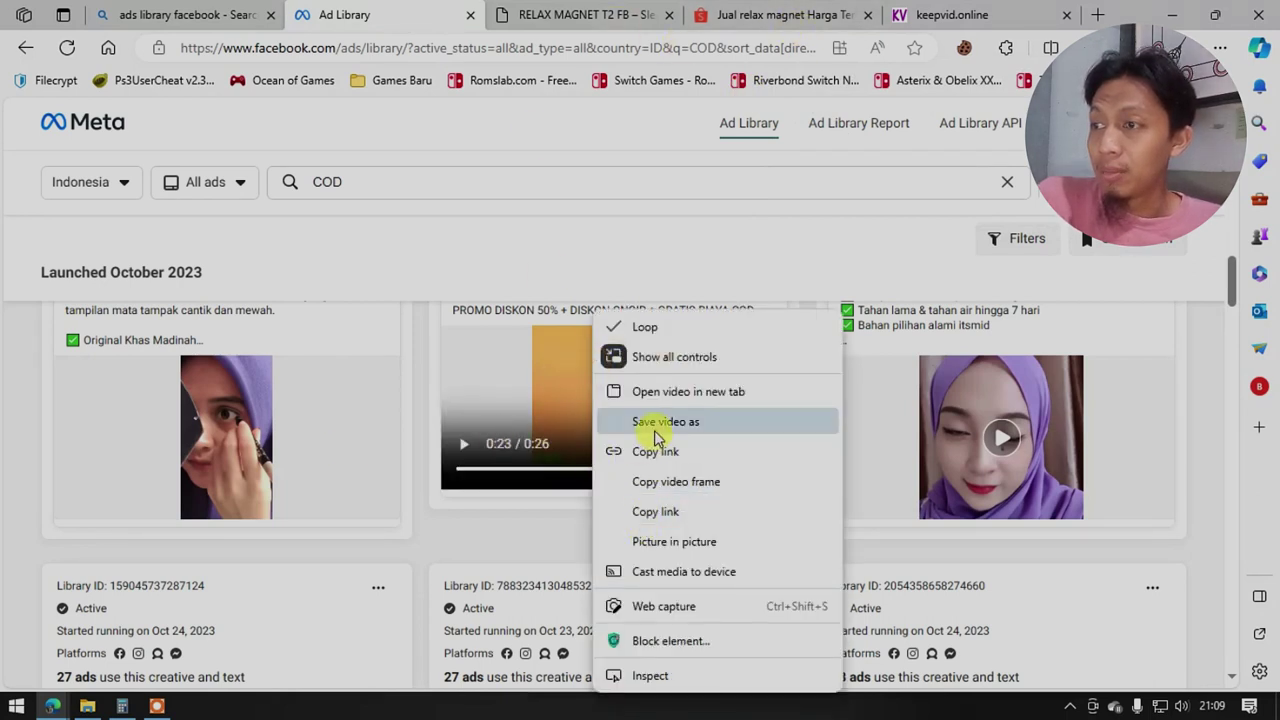
right_click(256, 415)
right_click(258, 413)
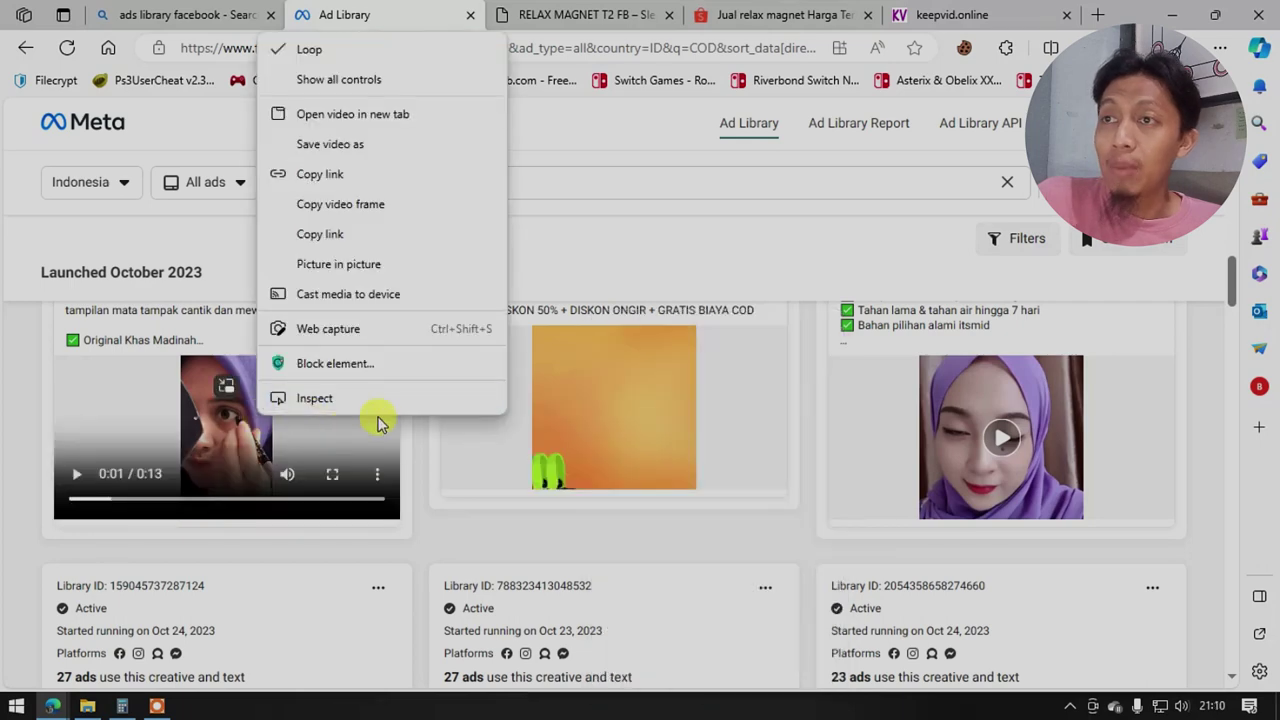
Copy the link of the Relax Magnet ad video from the Ad Library and return to the Keepvid downloader page.
left_click(930, 17)
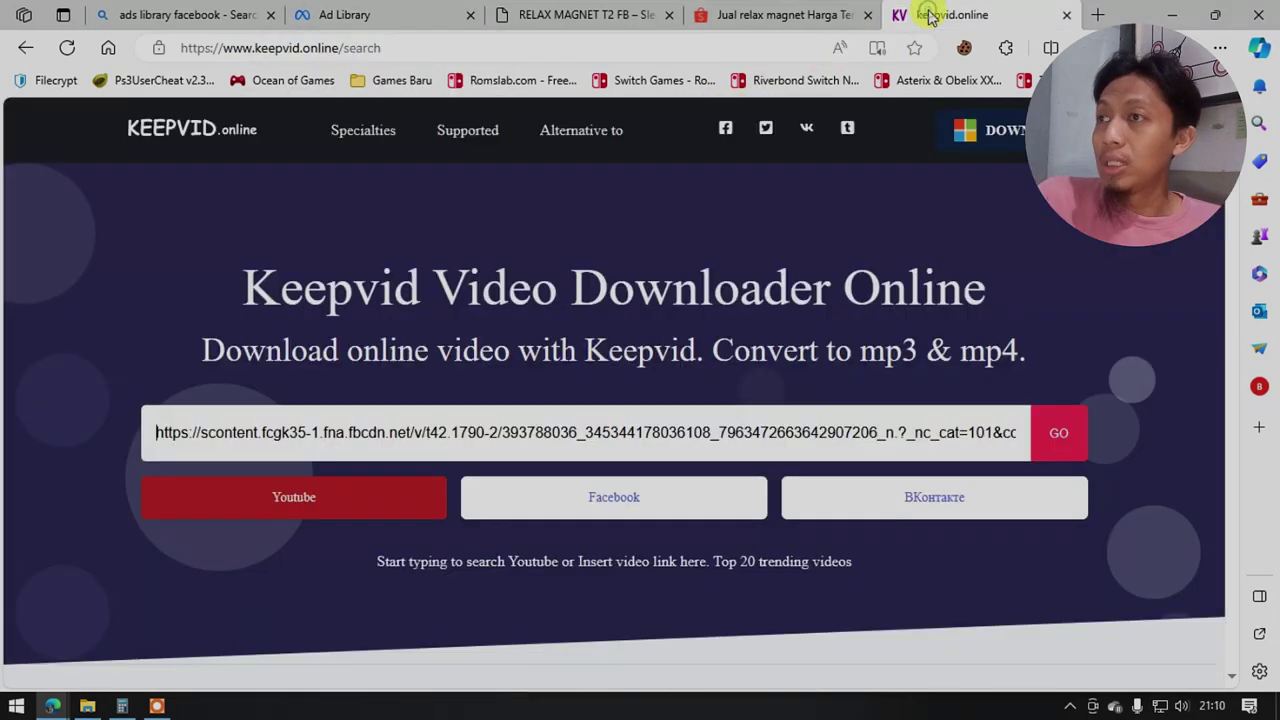
left_click(800, 14)
left_click(588, 10)
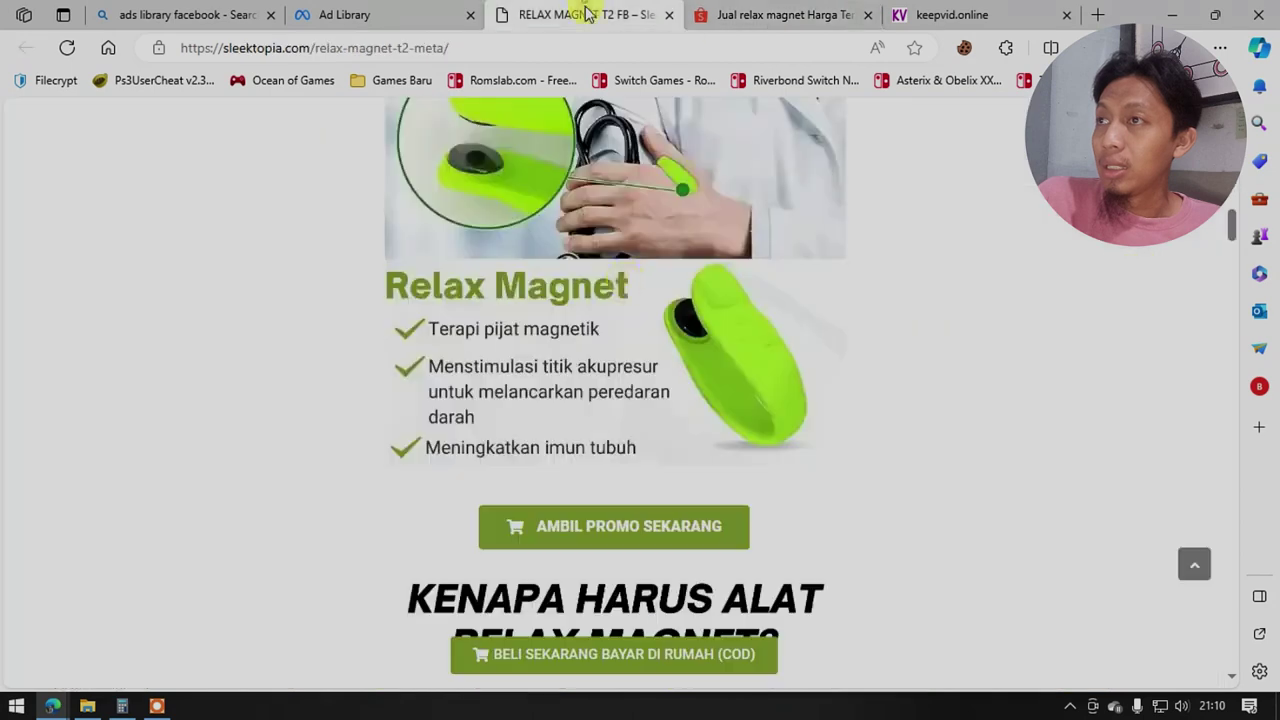
left_click(378, 12)
right_click(620, 410)
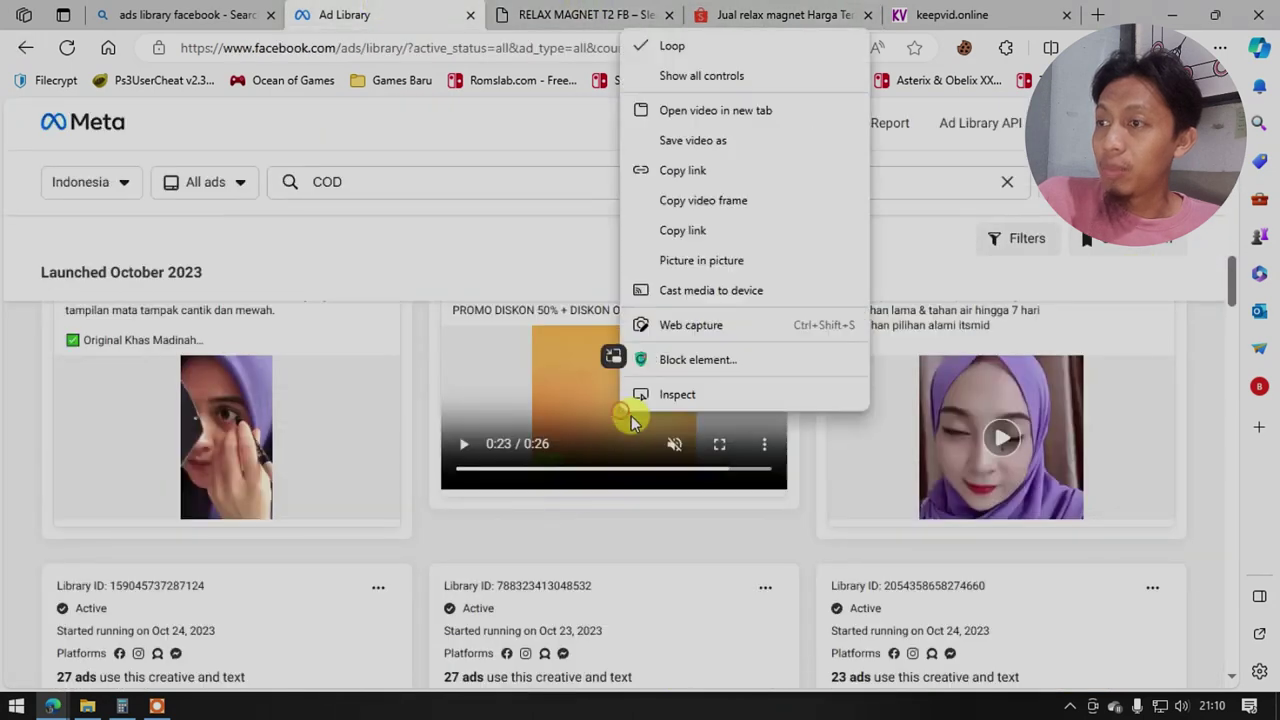
left_click(690, 174)
left_click(940, 18)
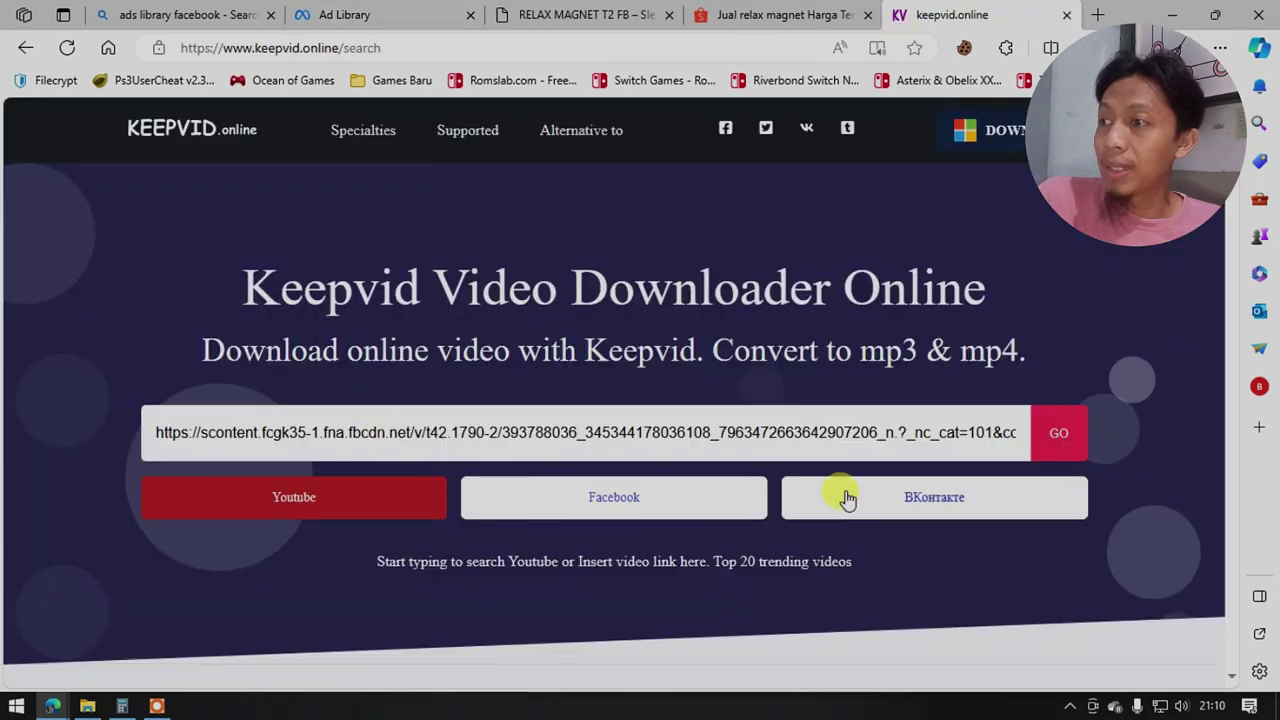
Look through the Keepvid page for the video's download result and the supported download sources.
scroll(771, 434, "down", 5)
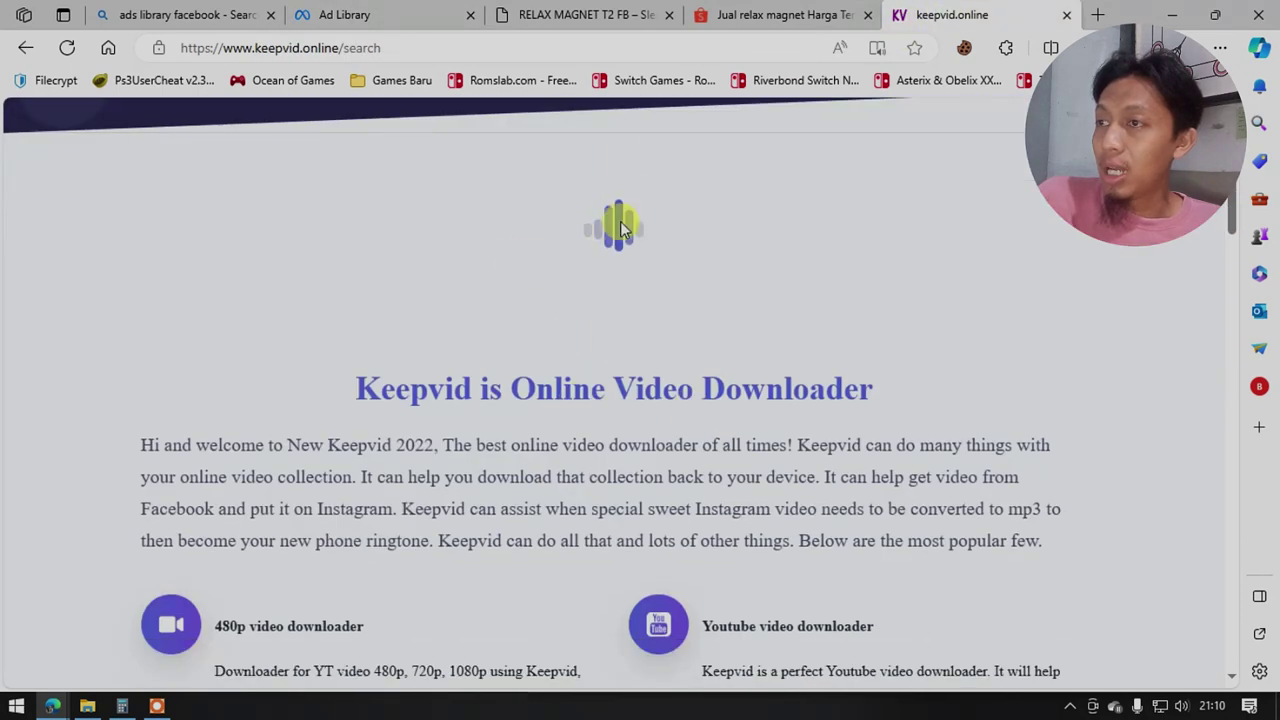
scroll(780, 290, "up", 4)
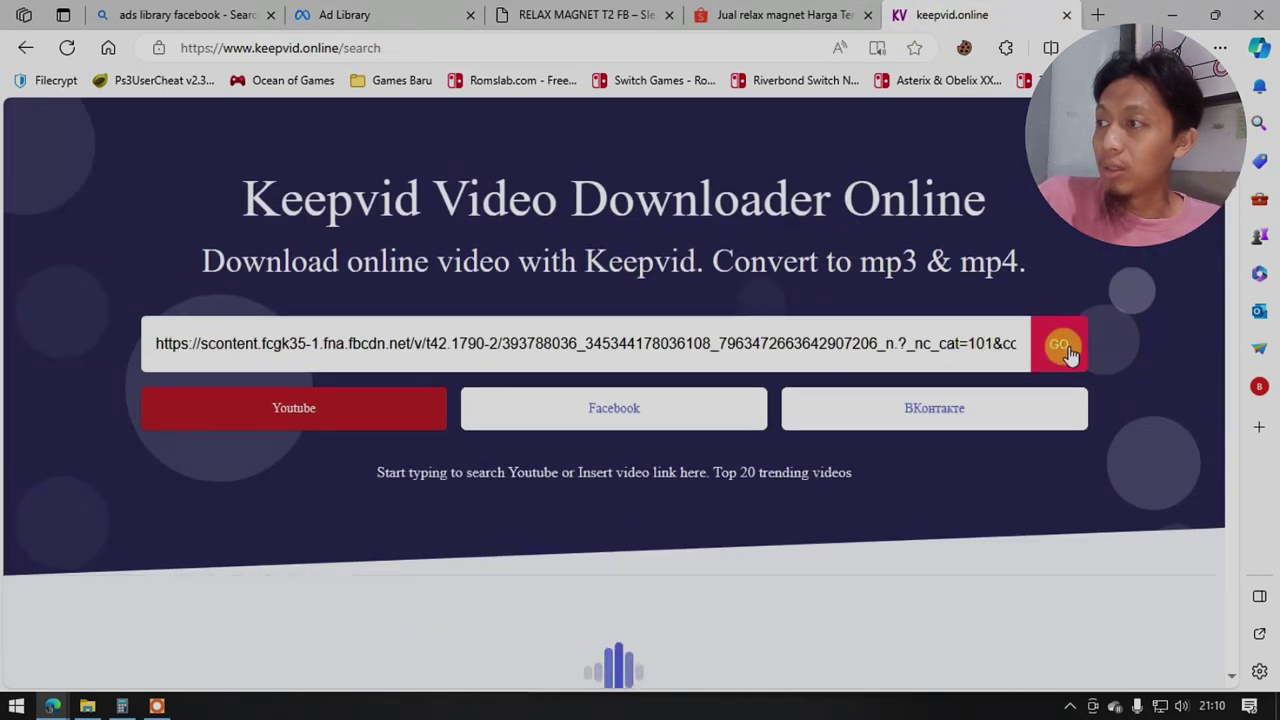
scroll(557, 503, "down", 10)
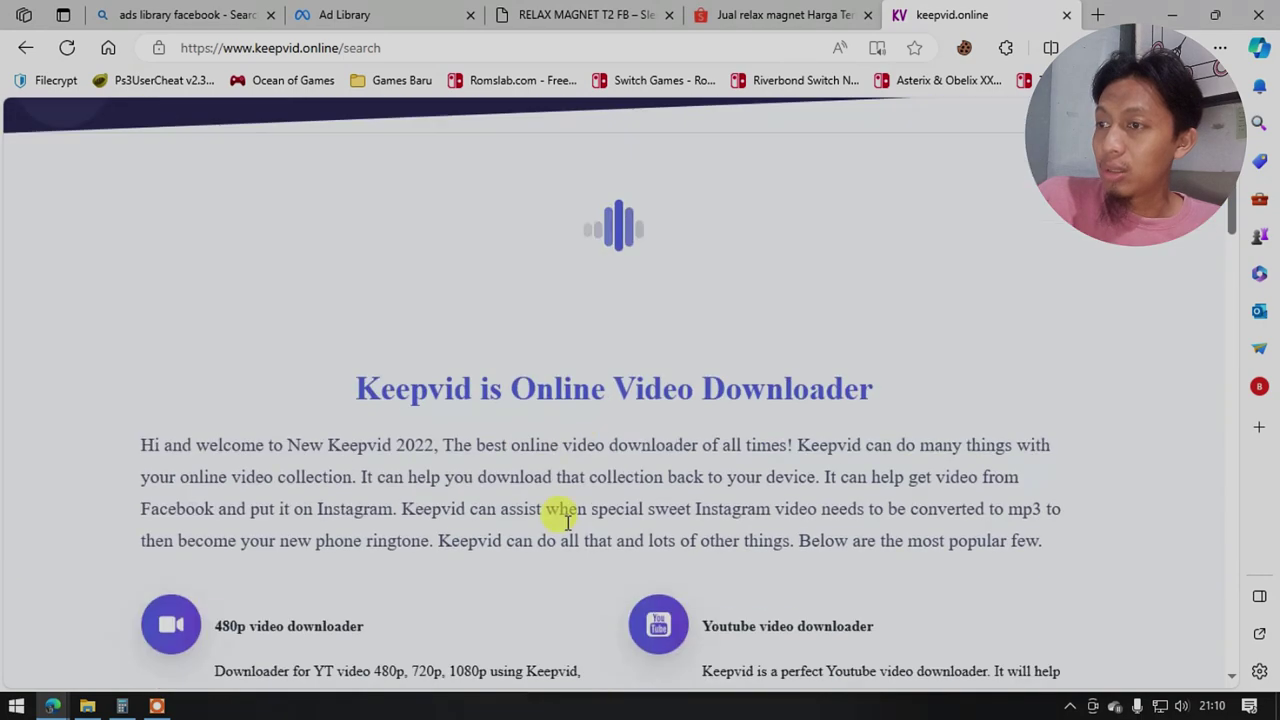
scroll(575, 365, "up", 1)
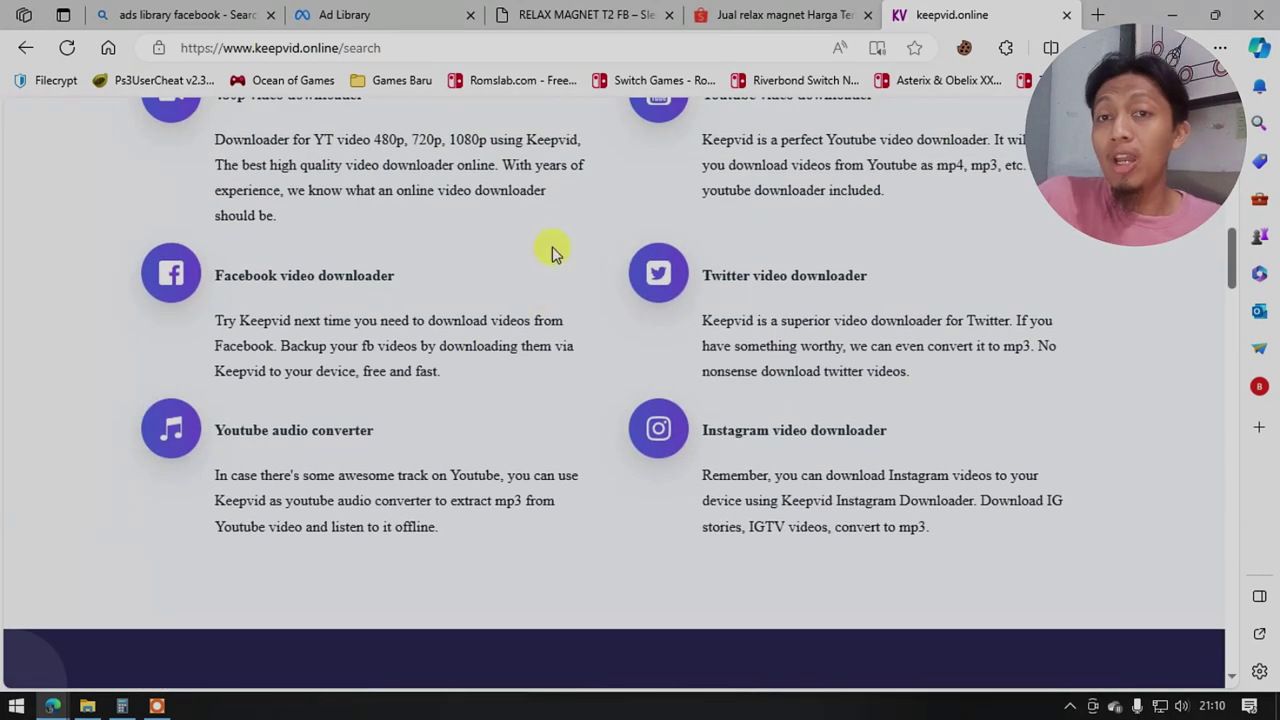
Open tiktok.com in place of the Keepvid page.
left_click(591, 50)
type("tiktok.com")
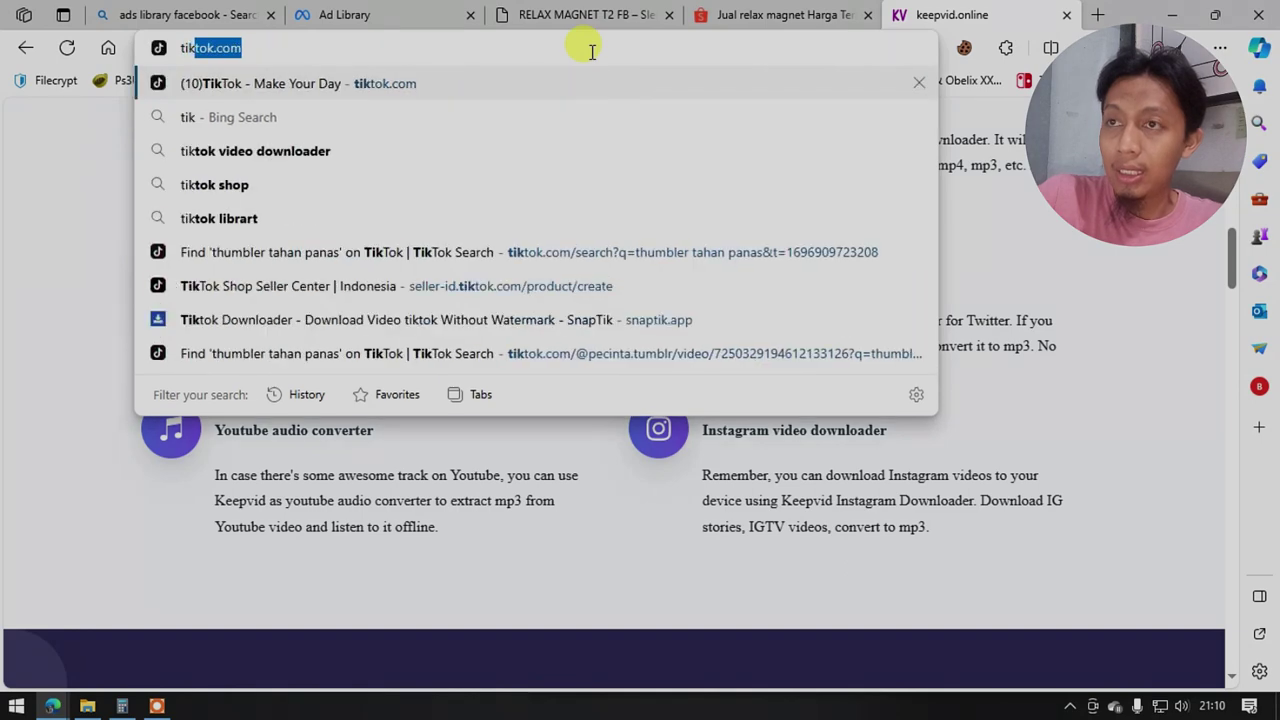
key("Return")
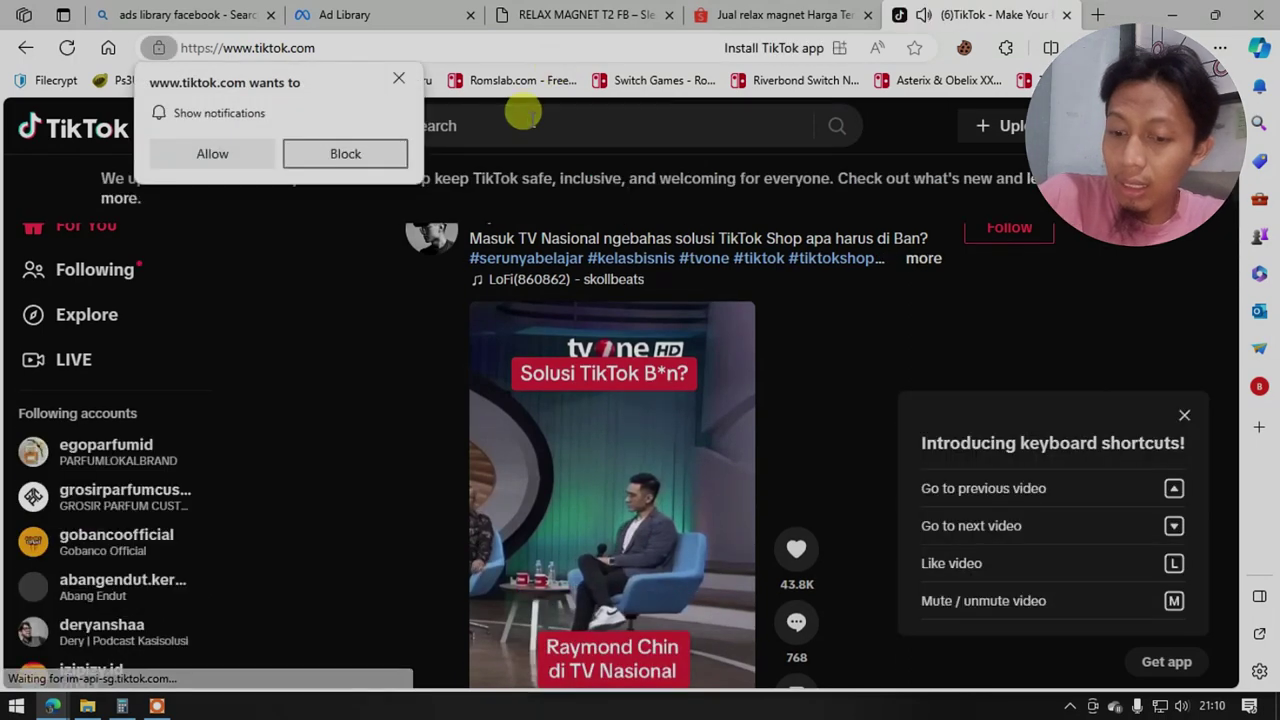
Search TikTok for "relax magnet".
left_click(522, 115)
type("gn")
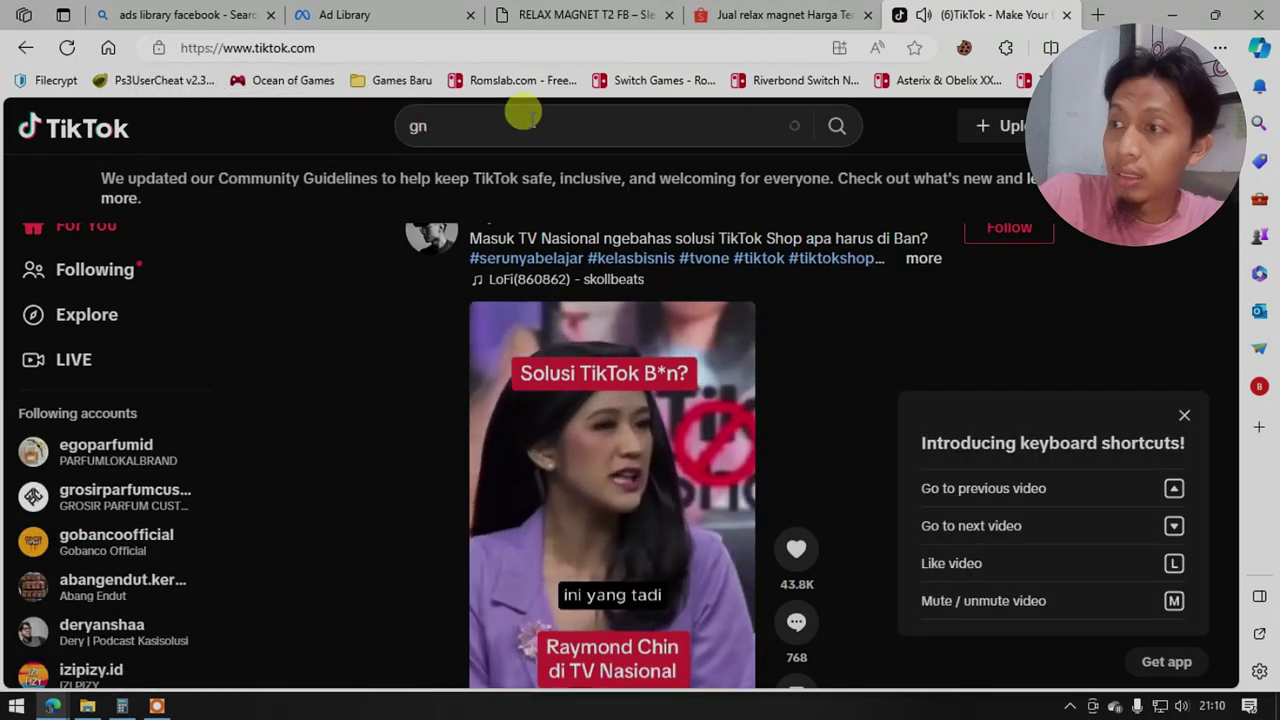
key("BackSpace")
key("BackSpace")
type("rela")
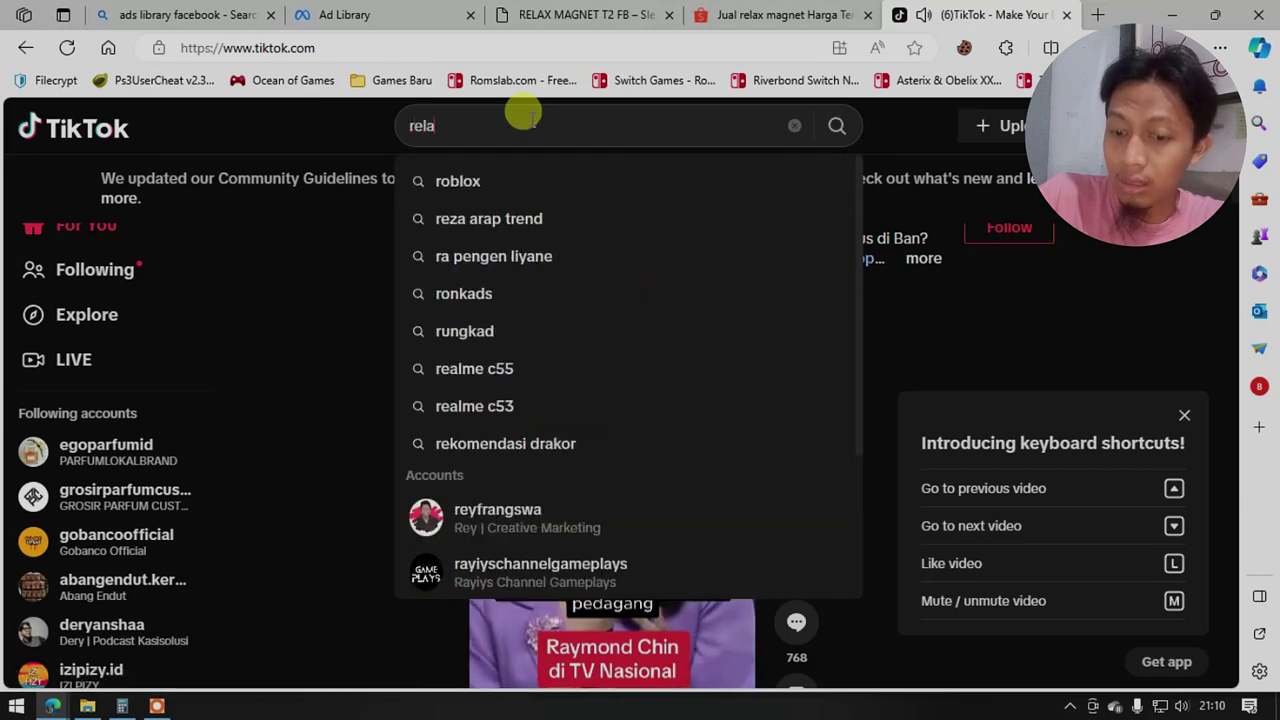
type("x magnet")
key("Return")
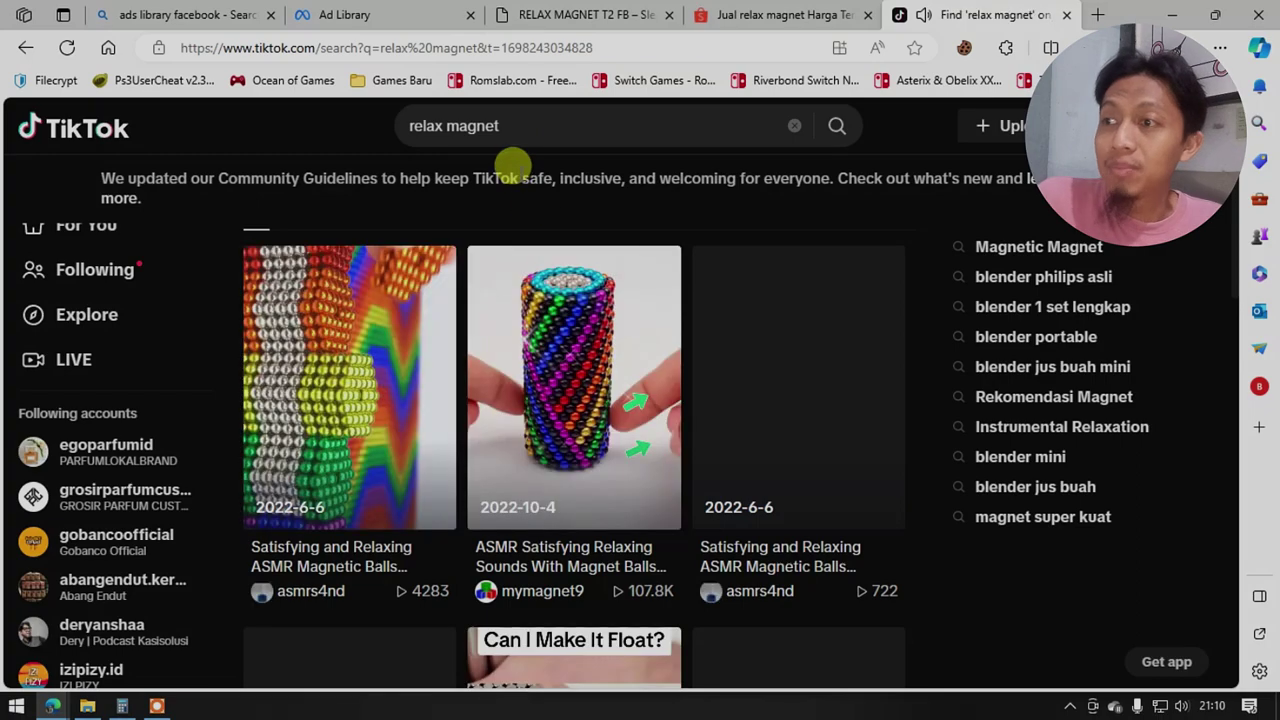
Look through the TikTok search results for videos that show the Relax Magnet product.
scroll(553, 298, "down", 3)
scroll(655, 335, "down", 8)
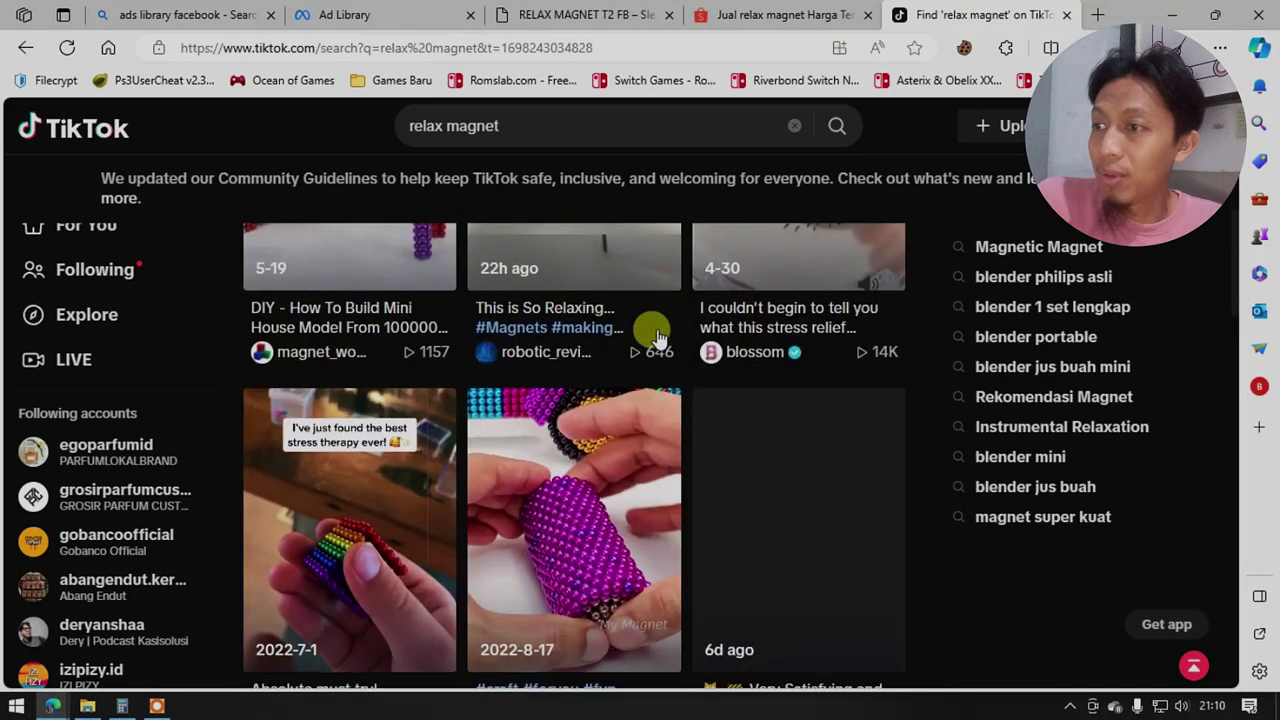
scroll(655, 335, "down", 11)
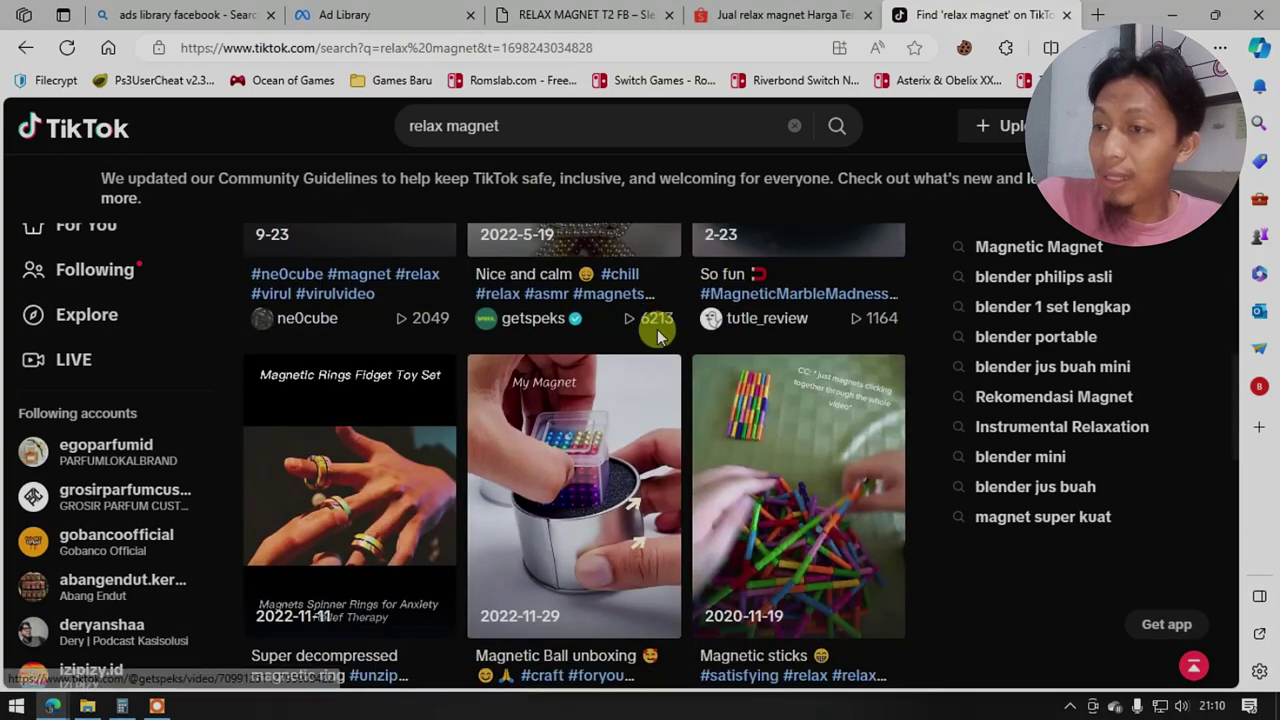
scroll(658, 337, "down", 6)
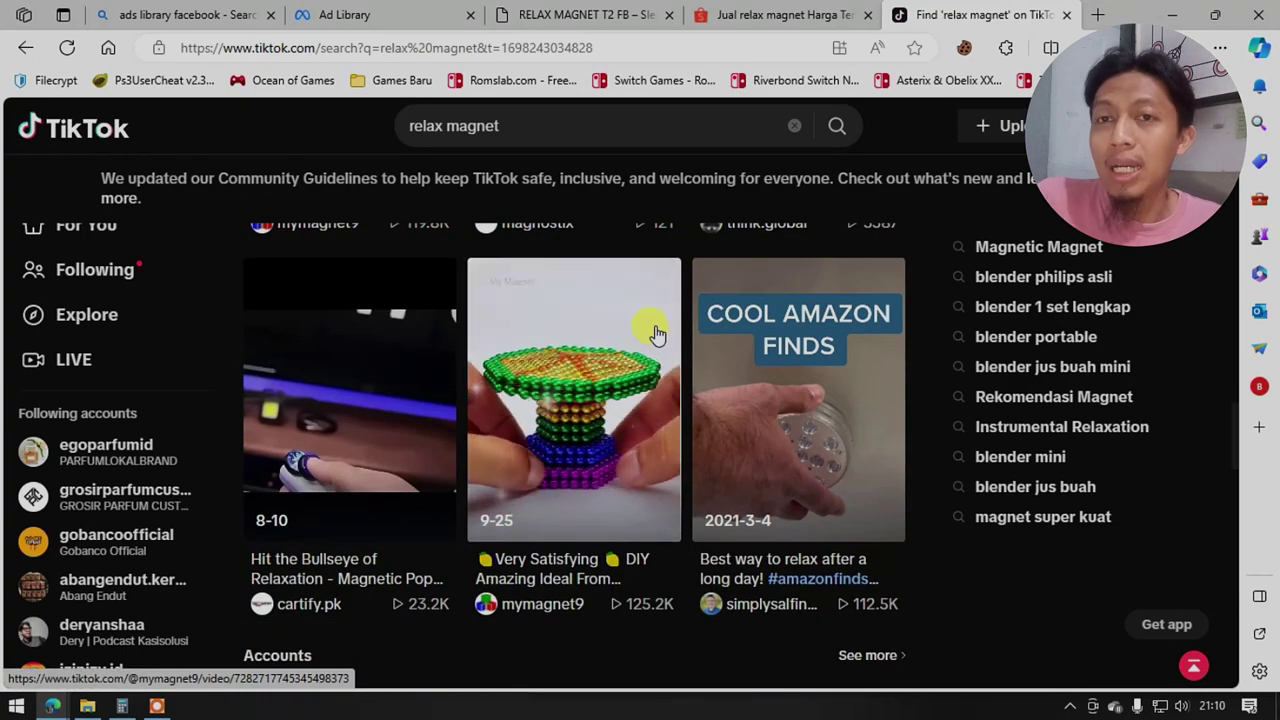
scroll(655, 335, "down", 3)
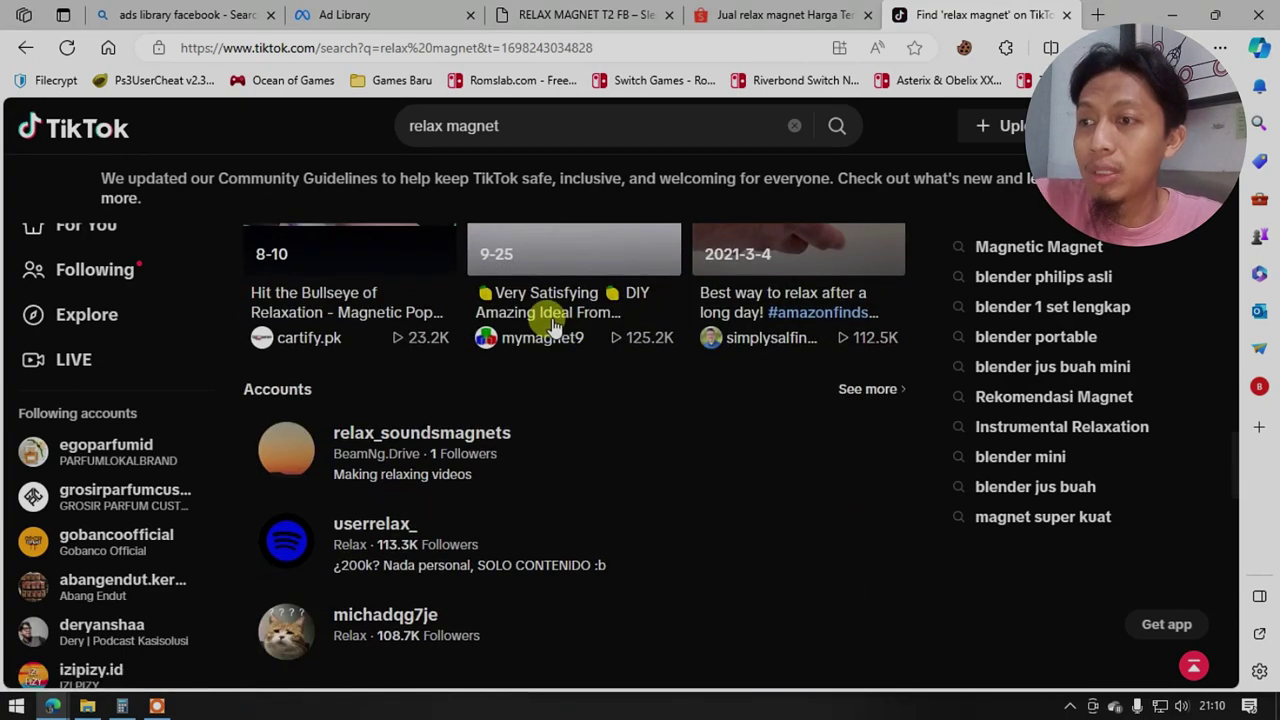
scroll(552, 325, "down", 9)
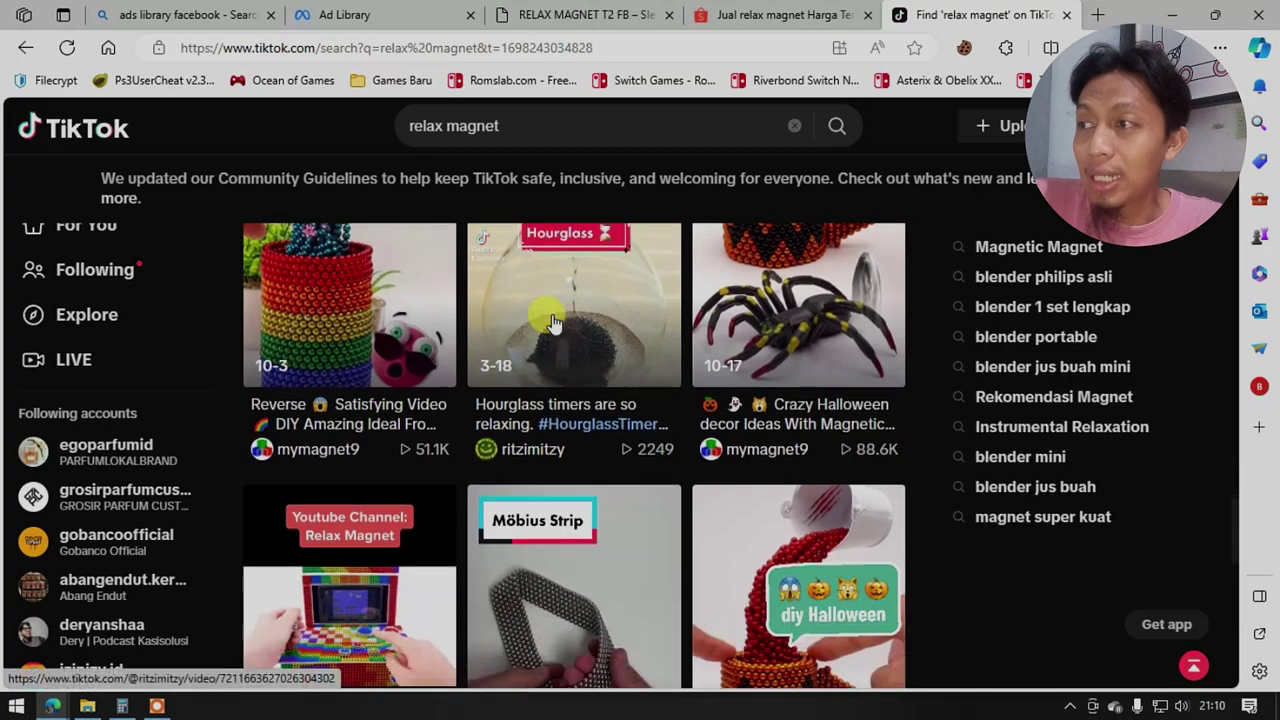
scroll(557, 325, "down", 10)
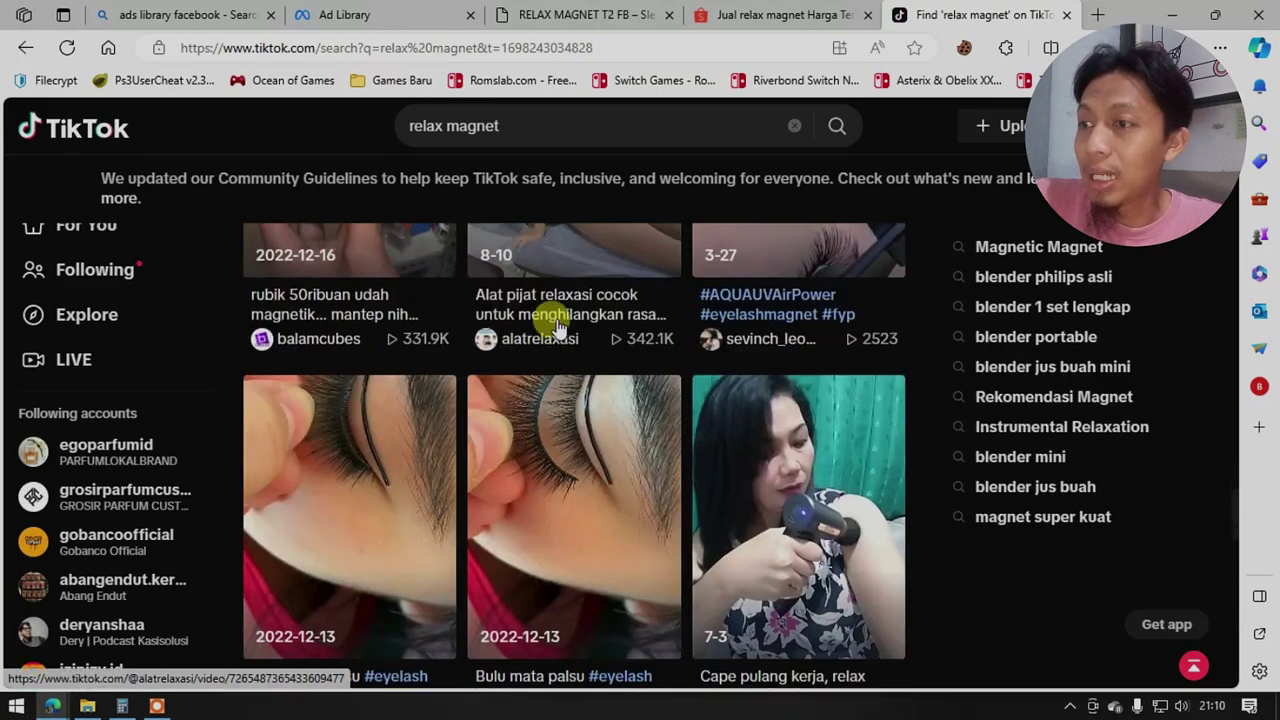
scroll(557, 325, "down", 8)
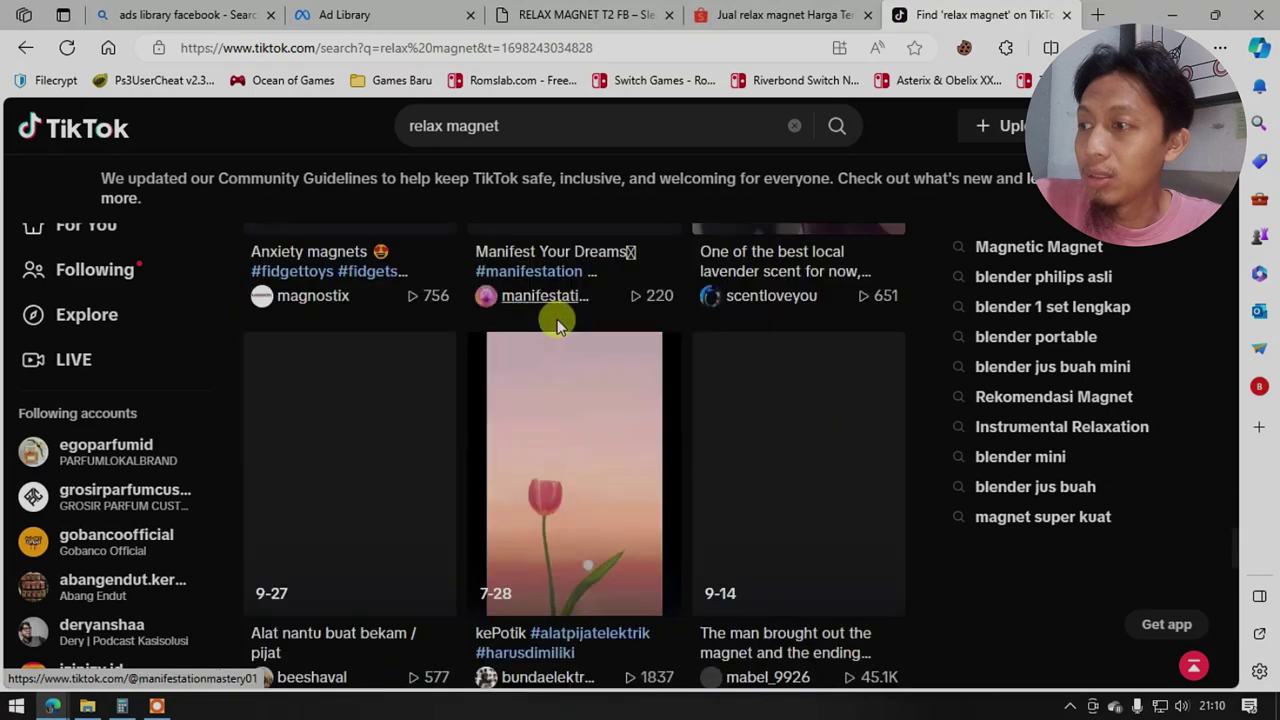
scroll(557, 325, "down", 5)
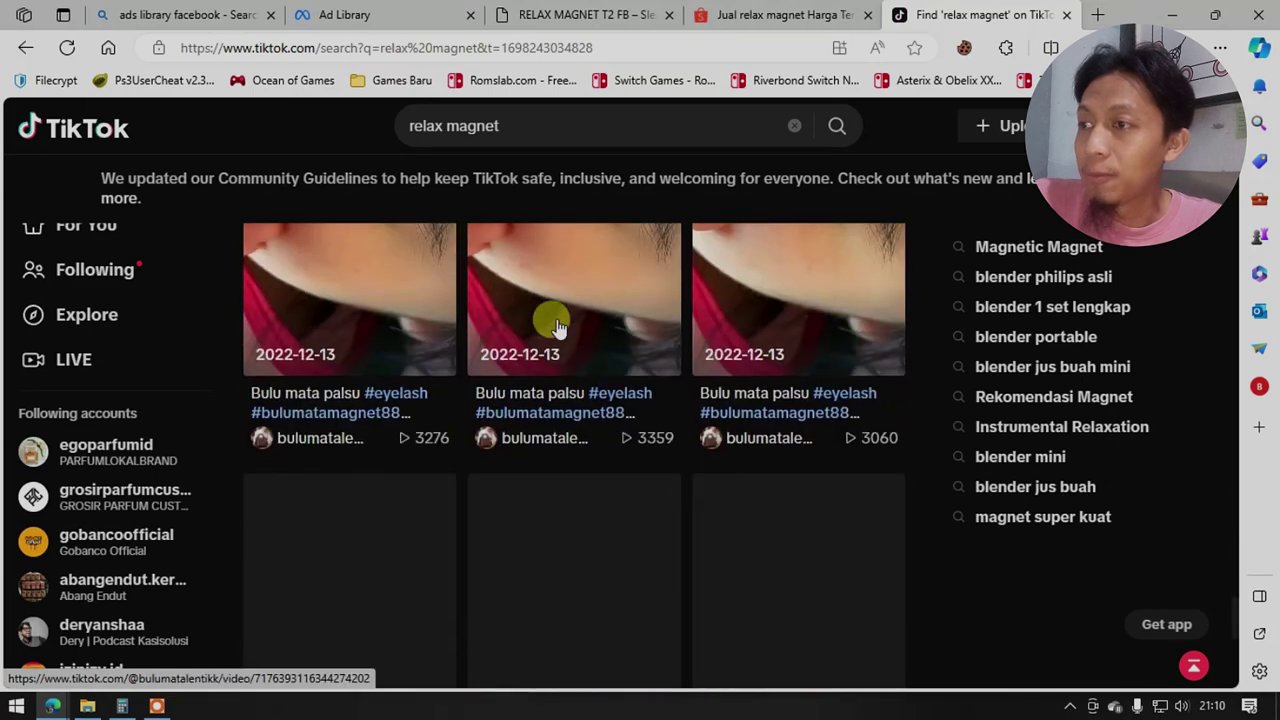
Find the "Satisfying and Relaxing ASMR Magnetic Balls" video in the TikTok results, play it briefly and pause it.
scroll(557, 325, "down", 2)
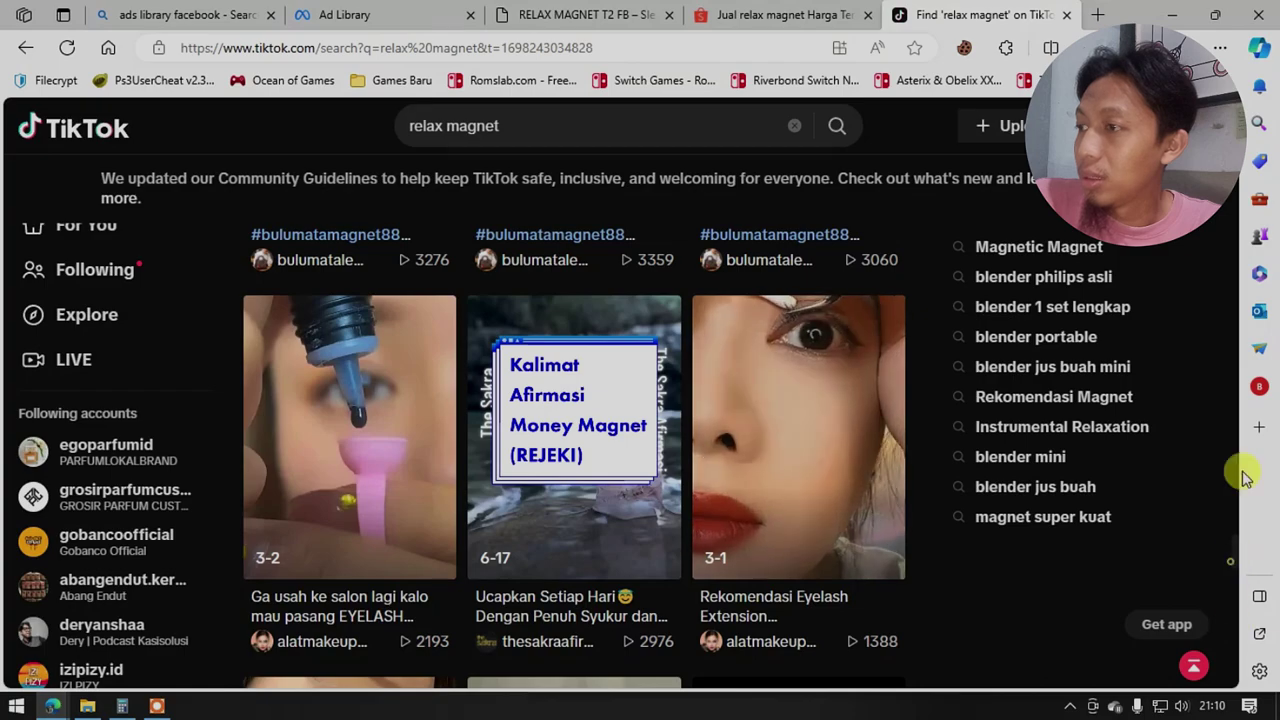
scroll(1228, 505, "up", 3)
scroll(1228, 500, "up", 5)
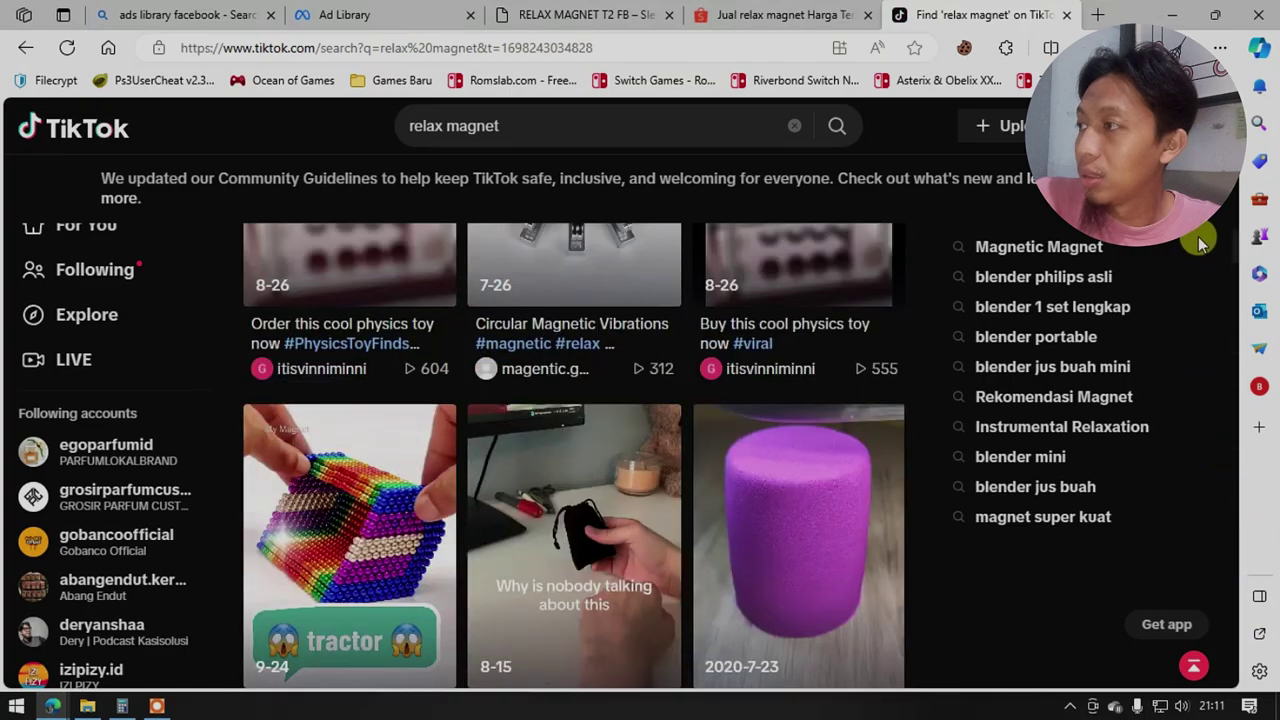
scroll(545, 437, "up", 1)
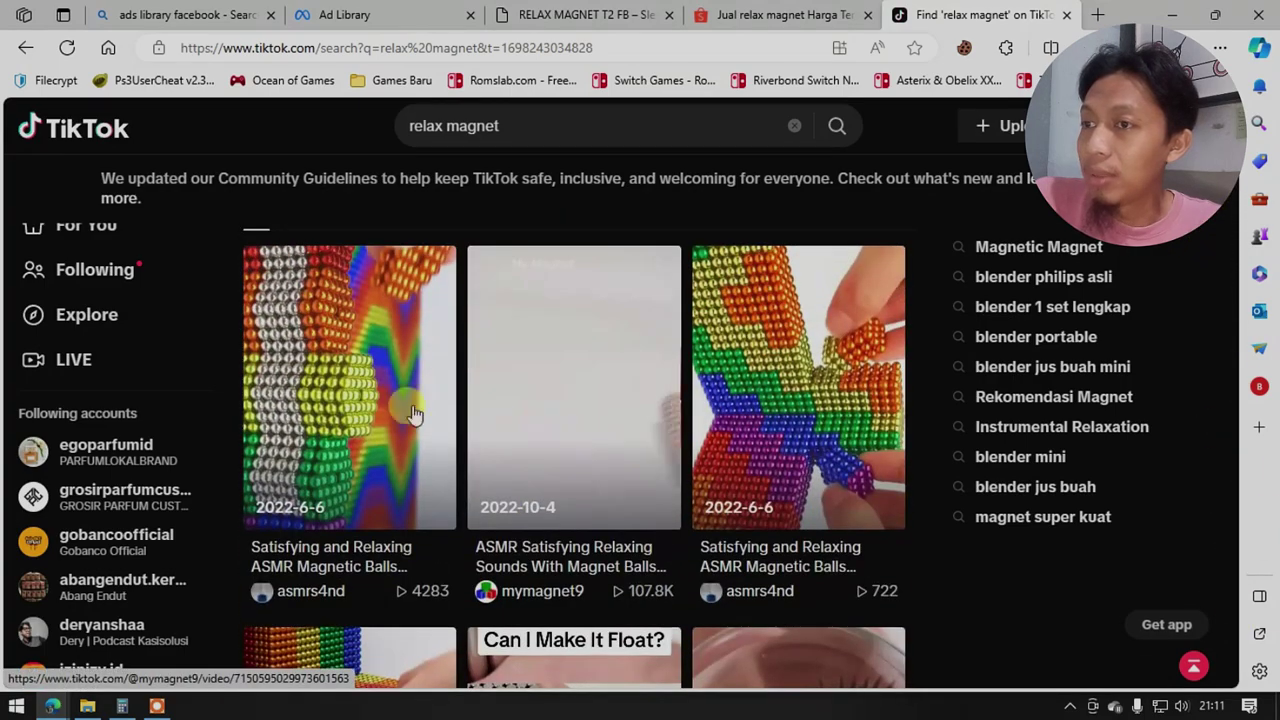
left_click(333, 405)
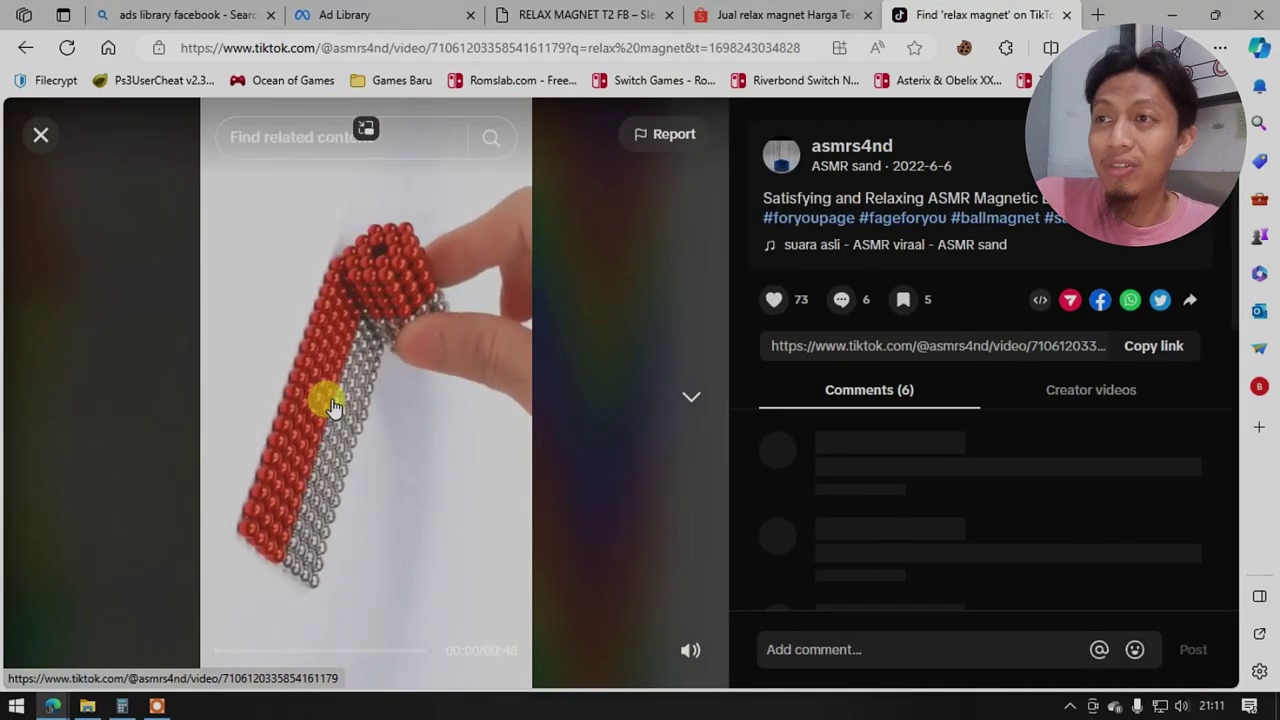
left_click(400, 395)
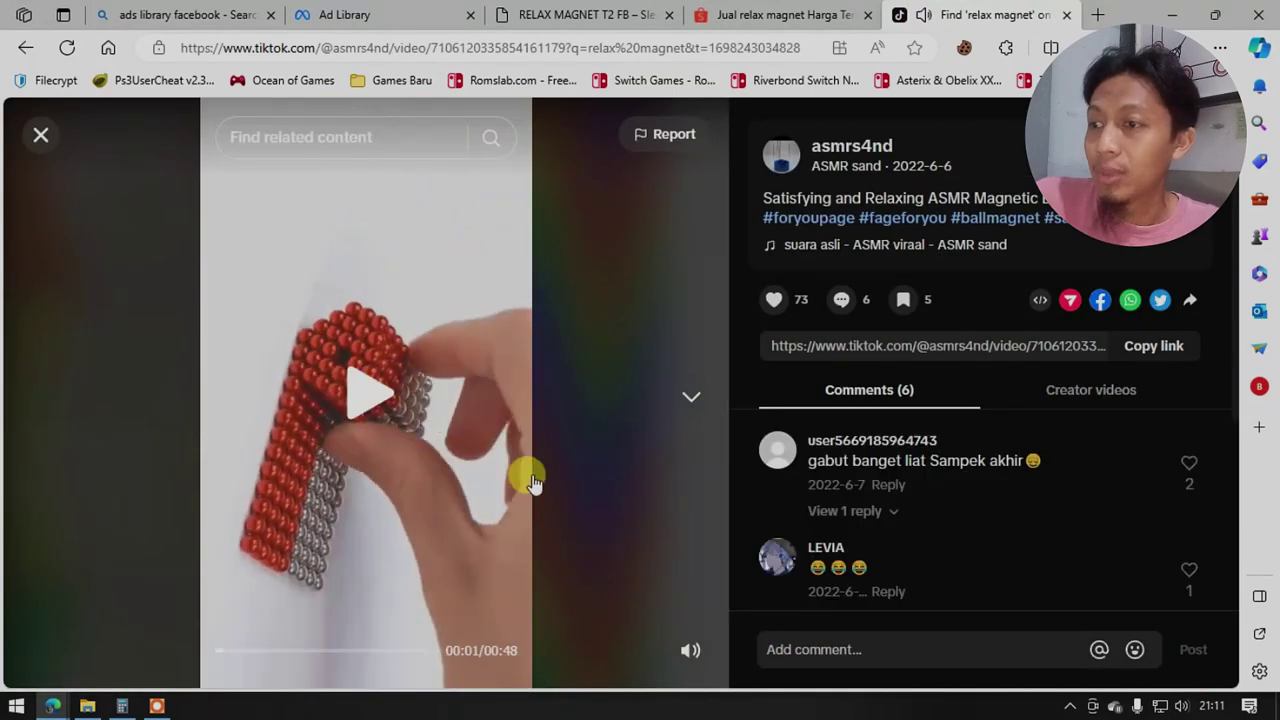
Move to the "ASMR Satisfying Relaxing Sounds With Magnet Balls" video, copy its link and open a new browser tab.
scroll(466, 357, "down", 1)
right_click(466, 355)
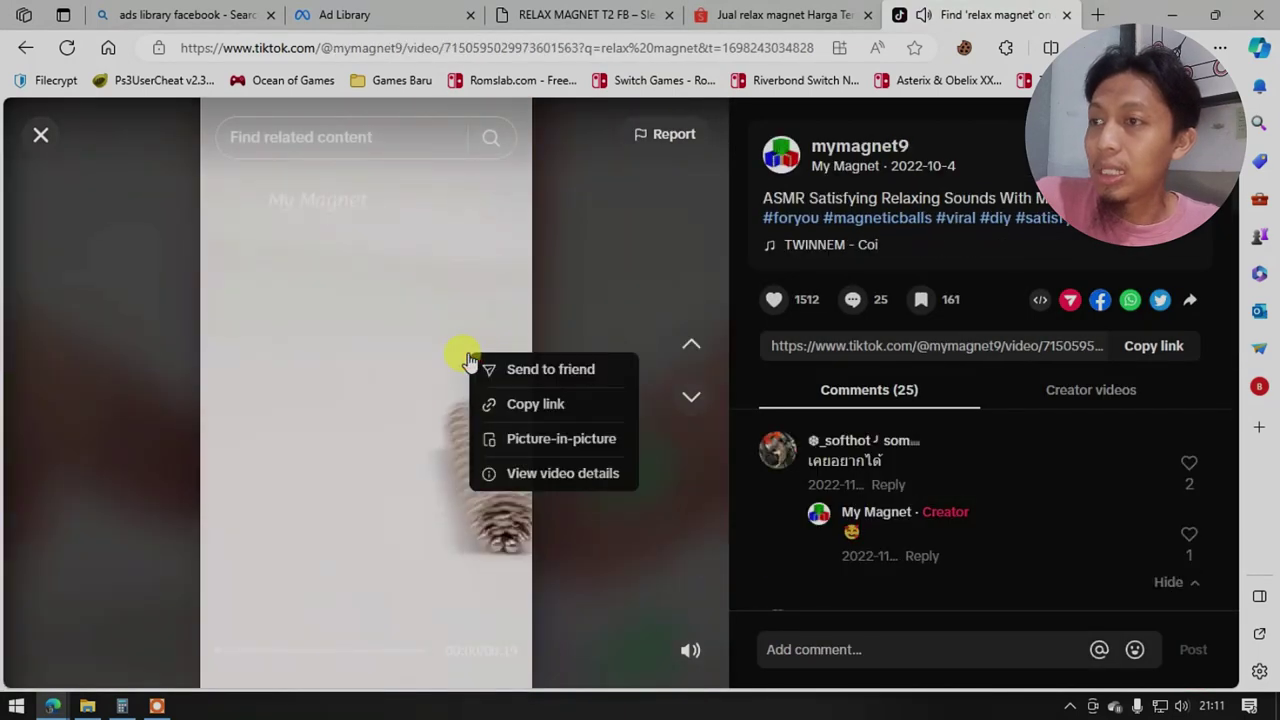
left_click(391, 372)
left_click(363, 343)
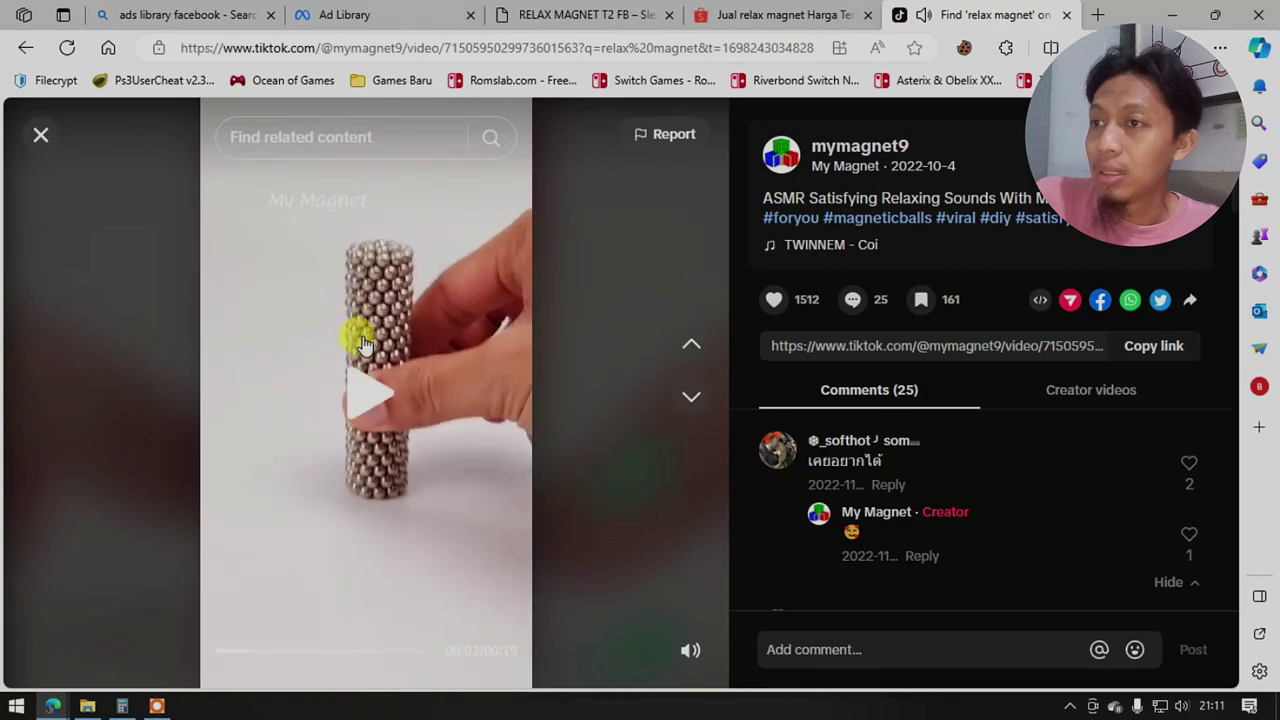
right_click(425, 324)
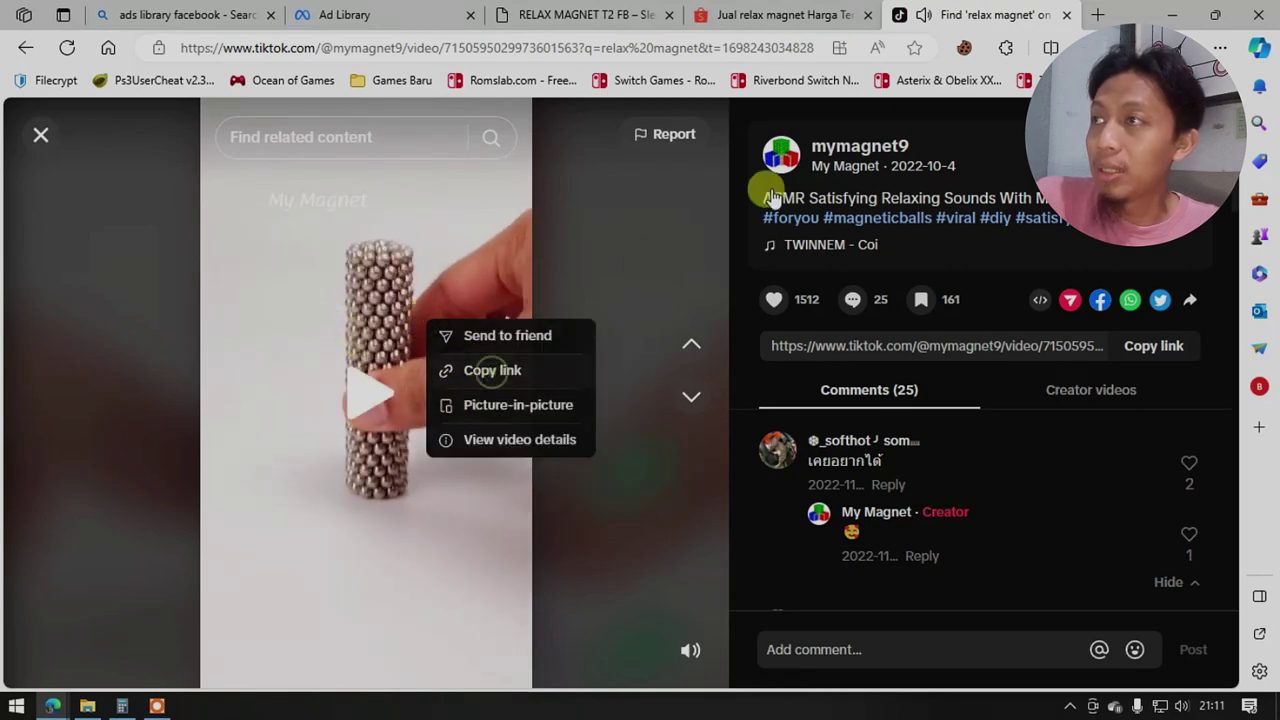
left_click(1095, 17)
type("tiktok")
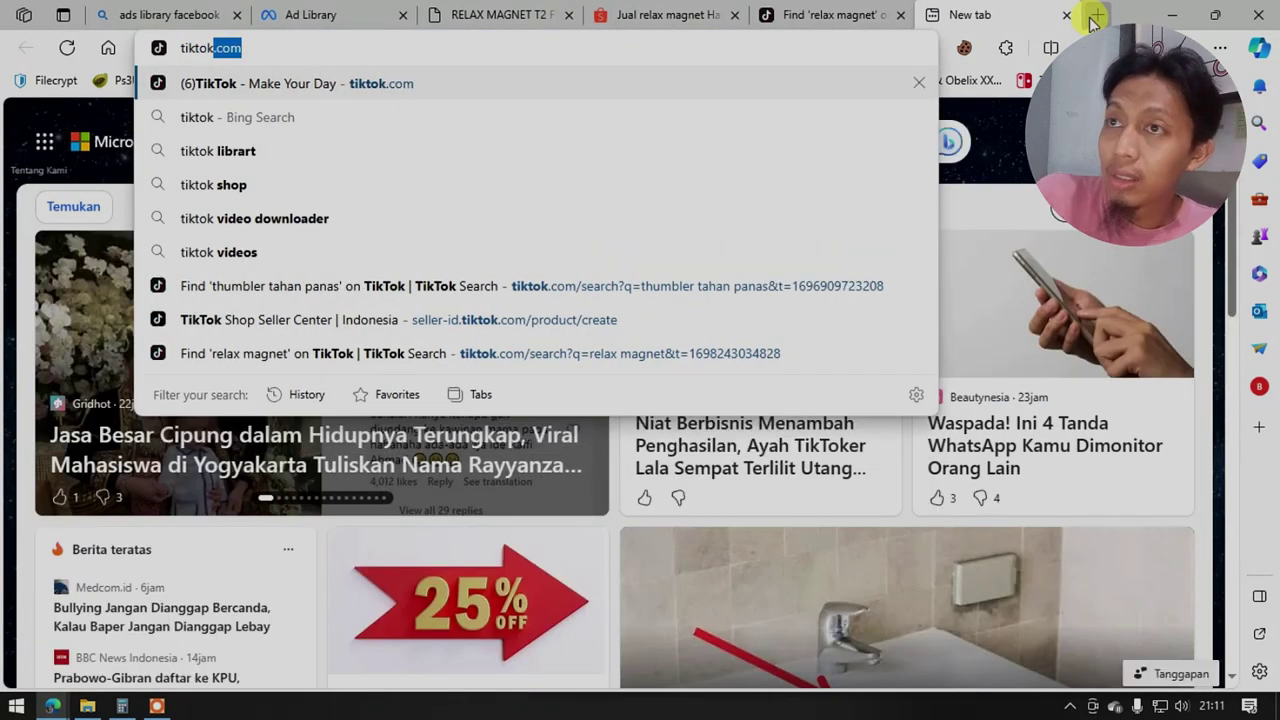
key("BackSpace")
key("BackSpace")
key("BackSpace")
key("BackSpace")
key("BackSpace")
key("BackSpace")
key("BackSpace")
Search the web for "download video tiktok".
type("download")
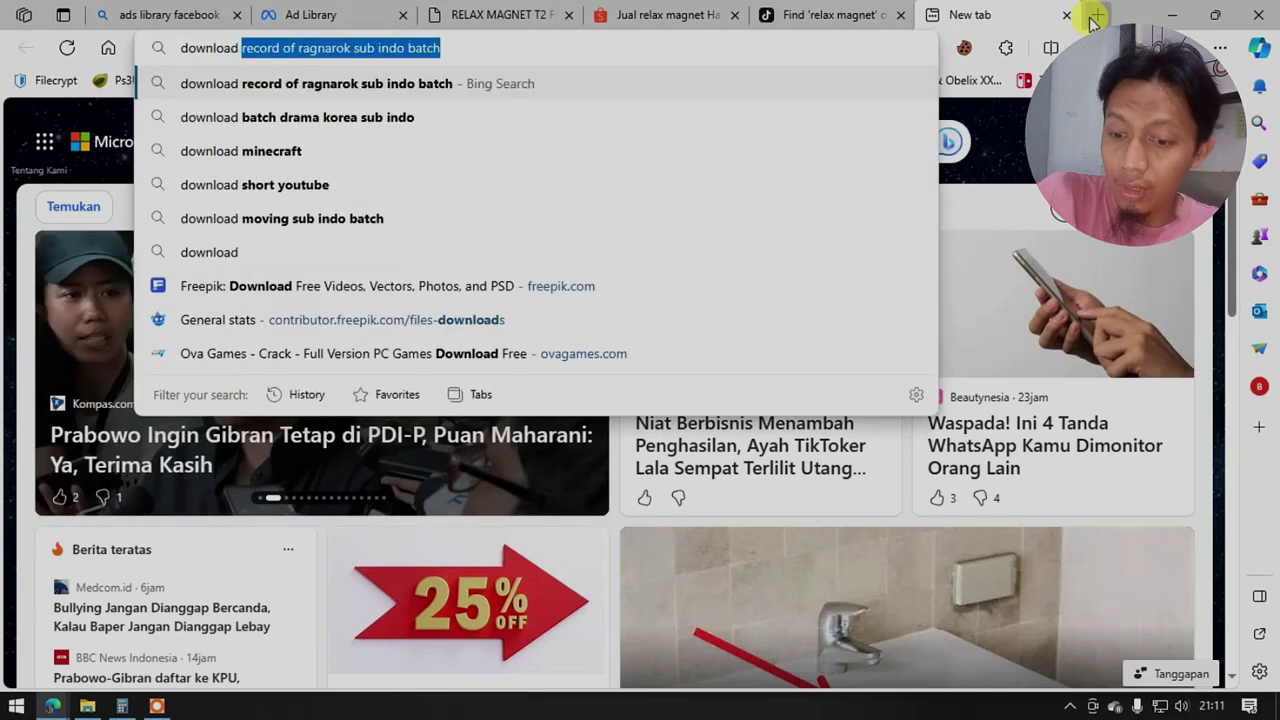
type(" video tiktok")
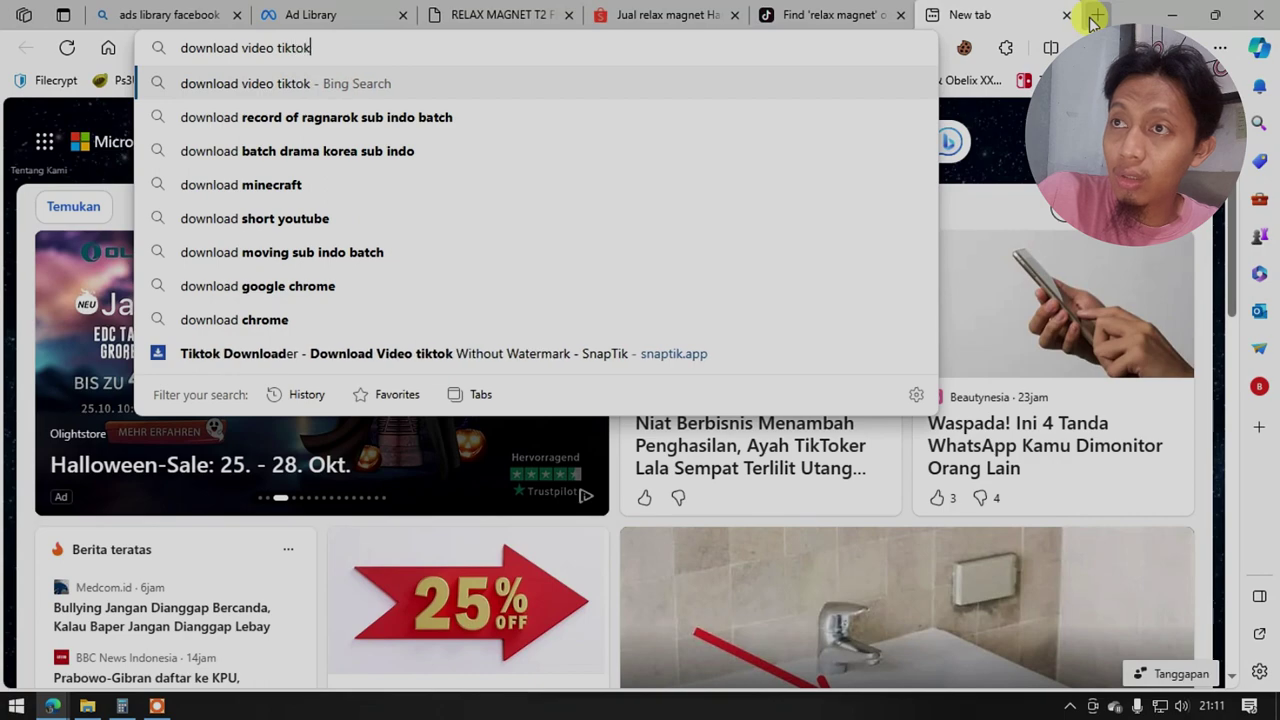
key("Return")
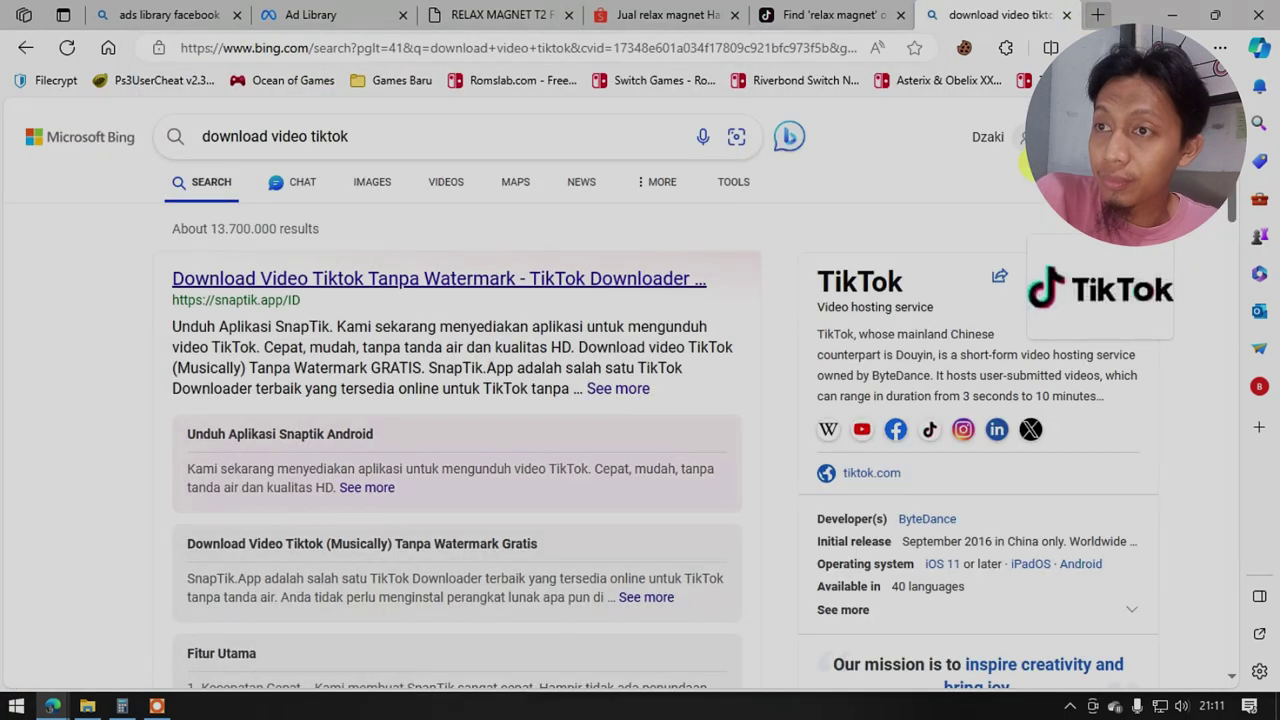
Open the sssTikTok.io downloader from the search results and submit the copied TikTok video link for conversion.
scroll(634, 274, "down", 5)
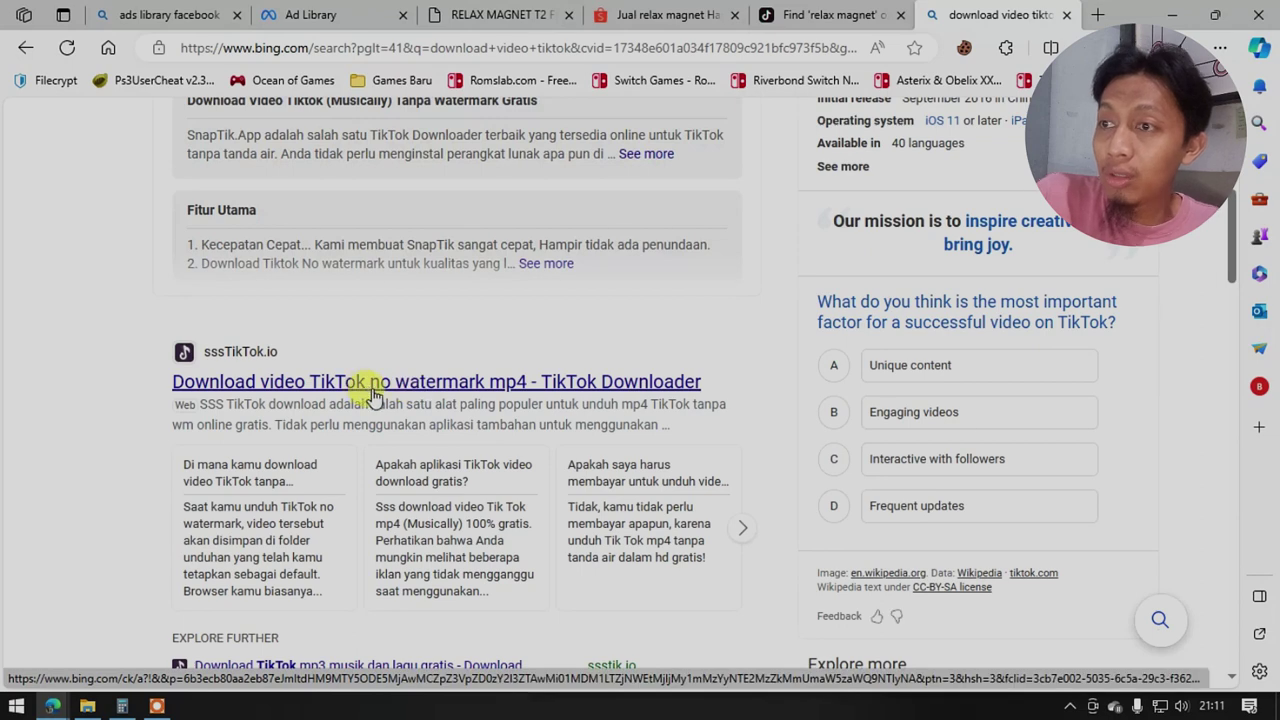
scroll(386, 394, "down", 2)
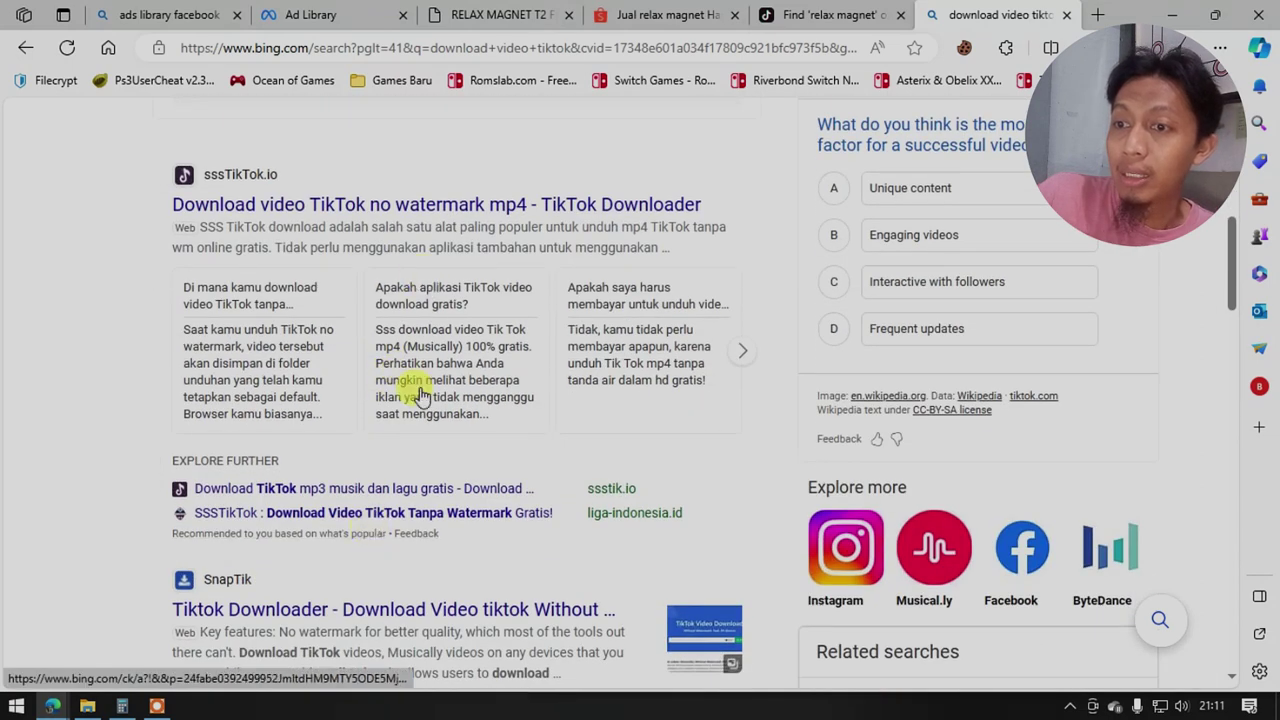
left_click(452, 210)
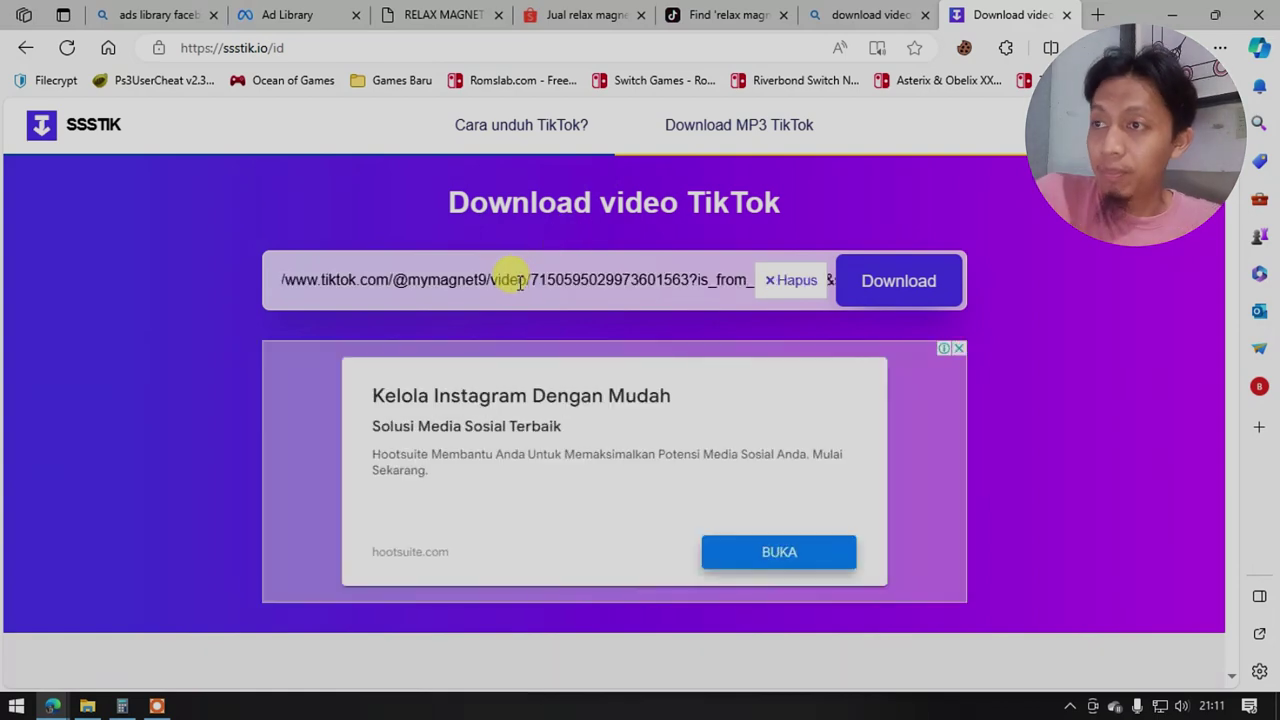
left_click(892, 285)
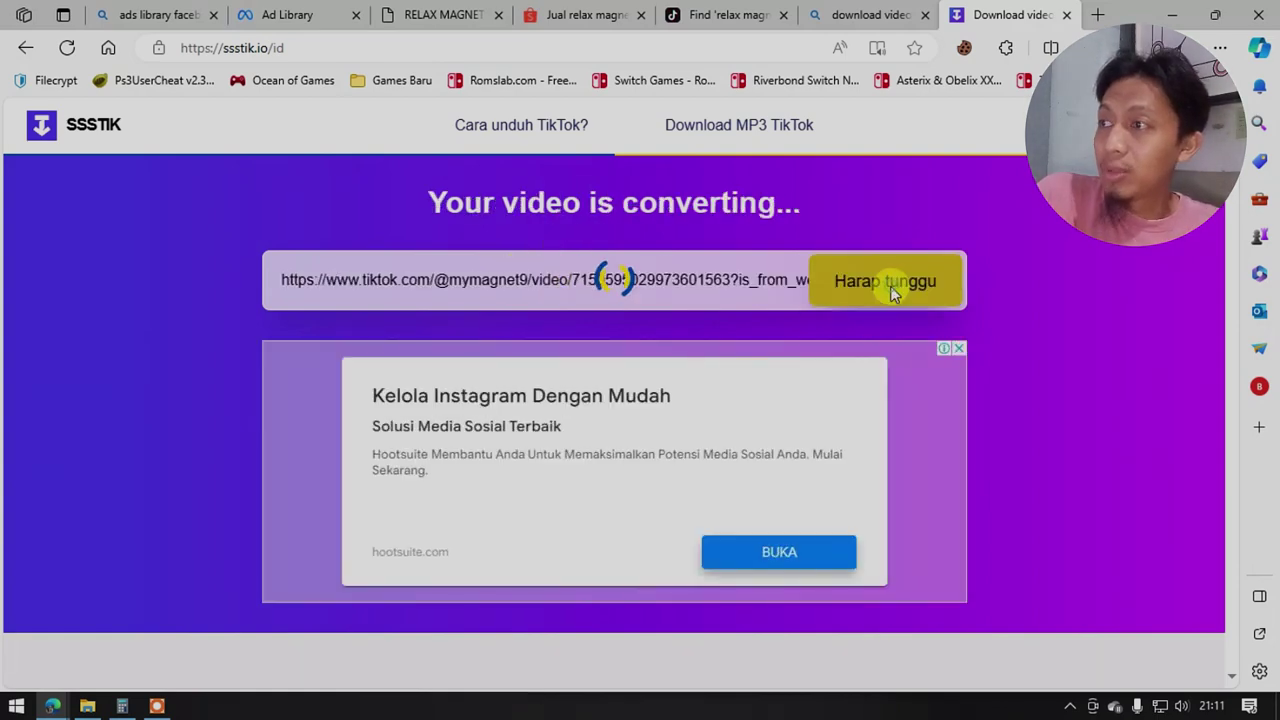
Download the magnet balls video without watermark in HD (Tanpa tanda air HD) and dismiss the advertisement.
scroll(905, 320, "down", 3)
scroll(905, 330, "up", 3)
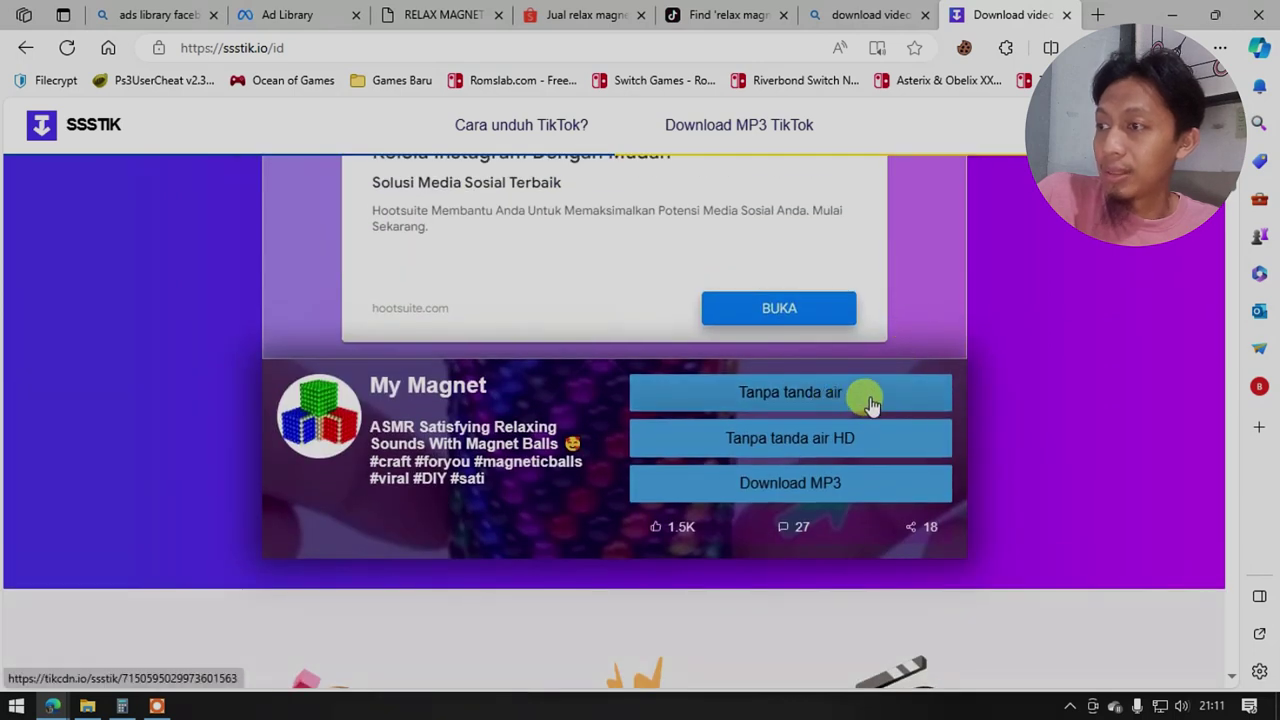
left_click(830, 437)
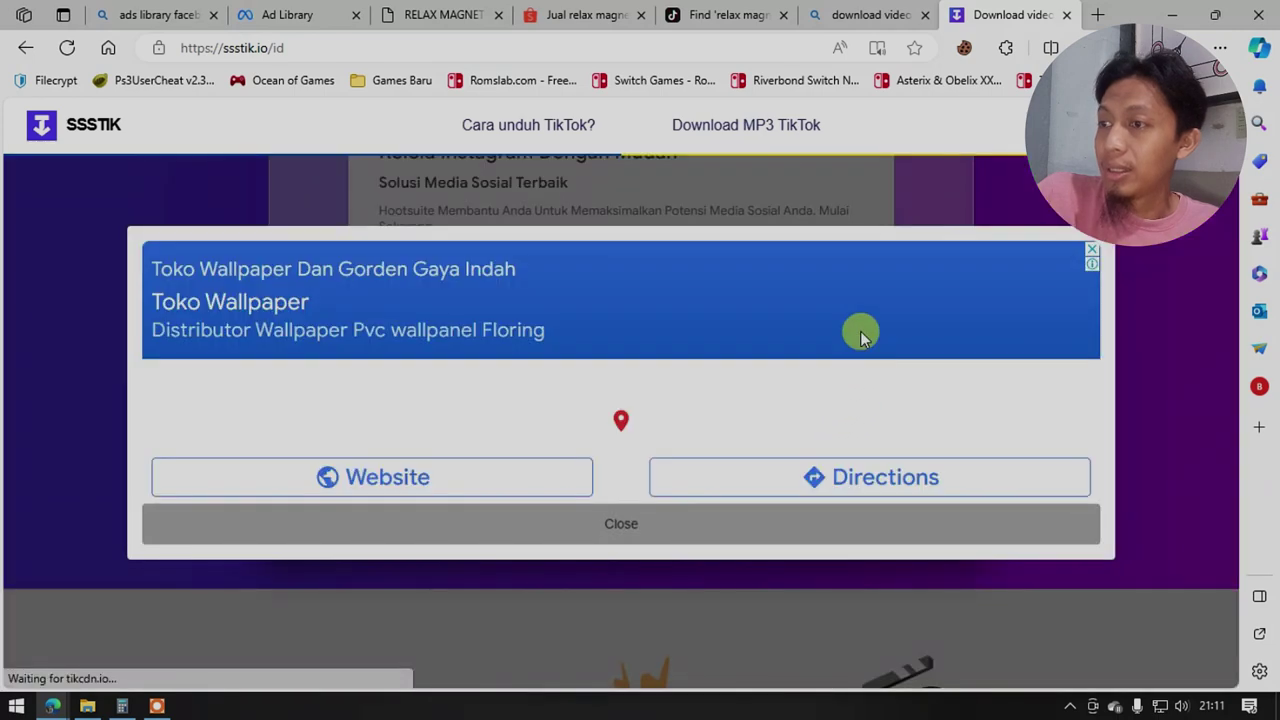
left_click(694, 535)
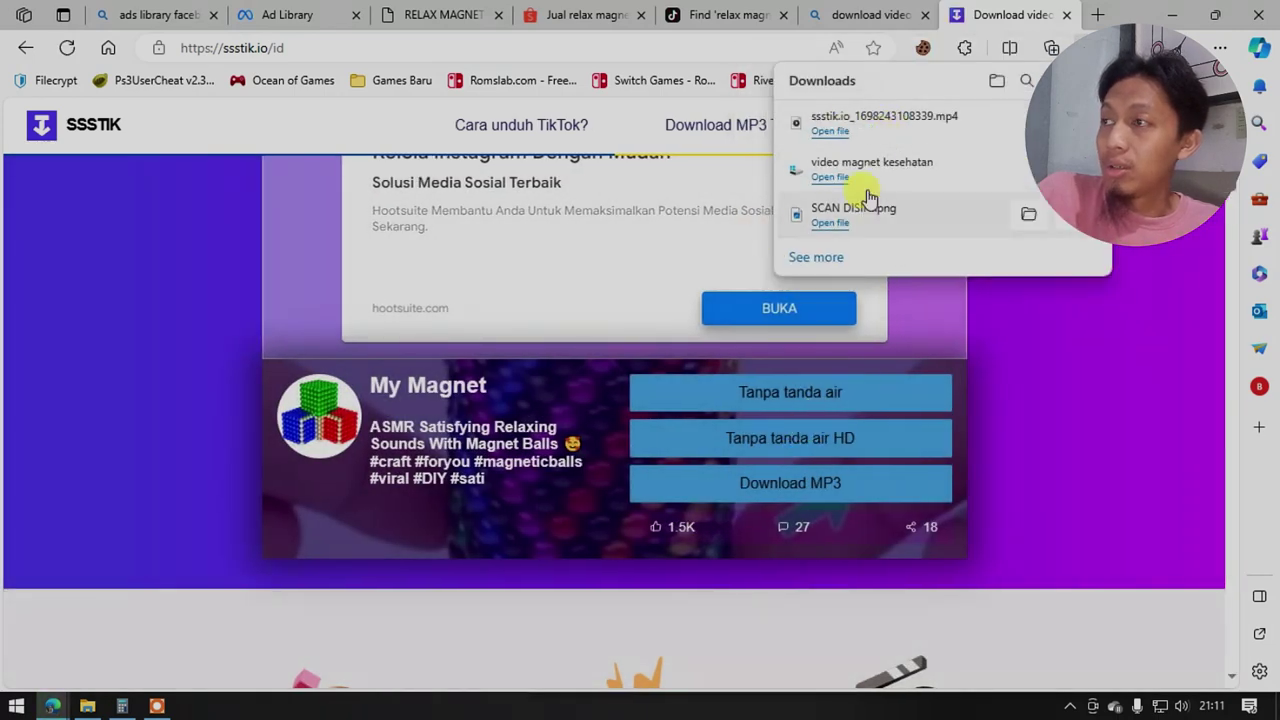
left_click(1022, 122)
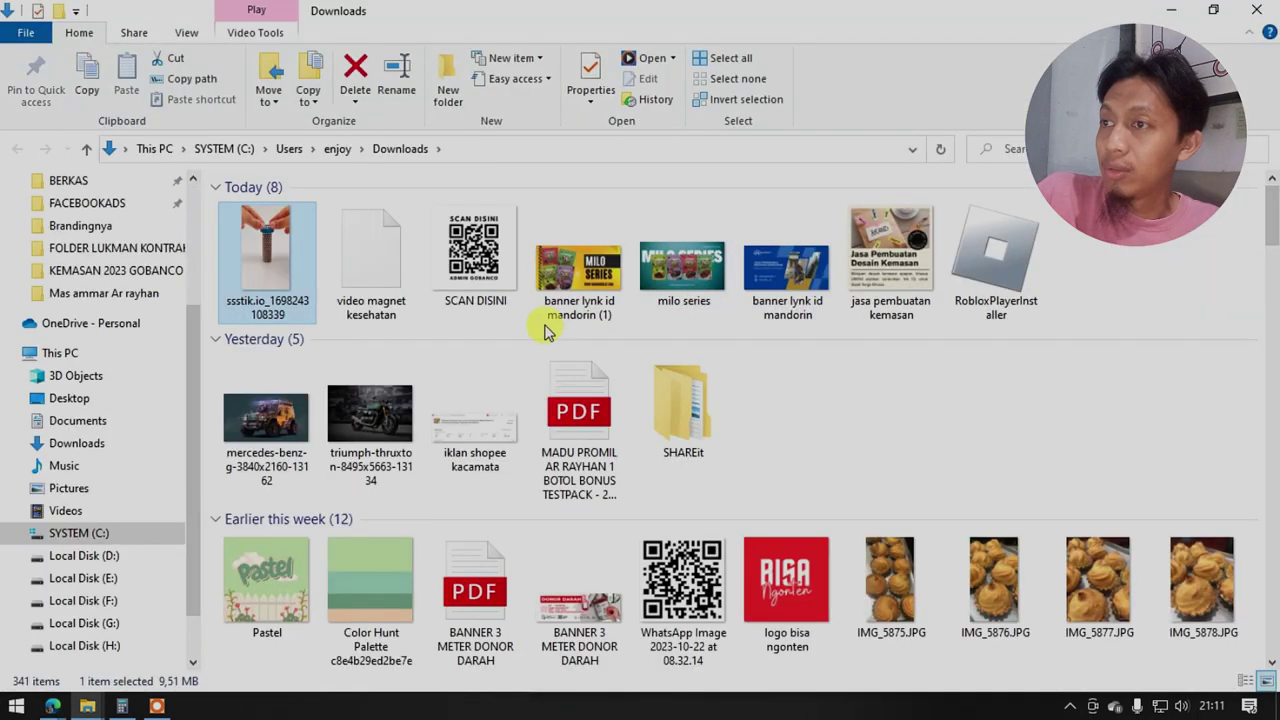
double_click(255, 257)
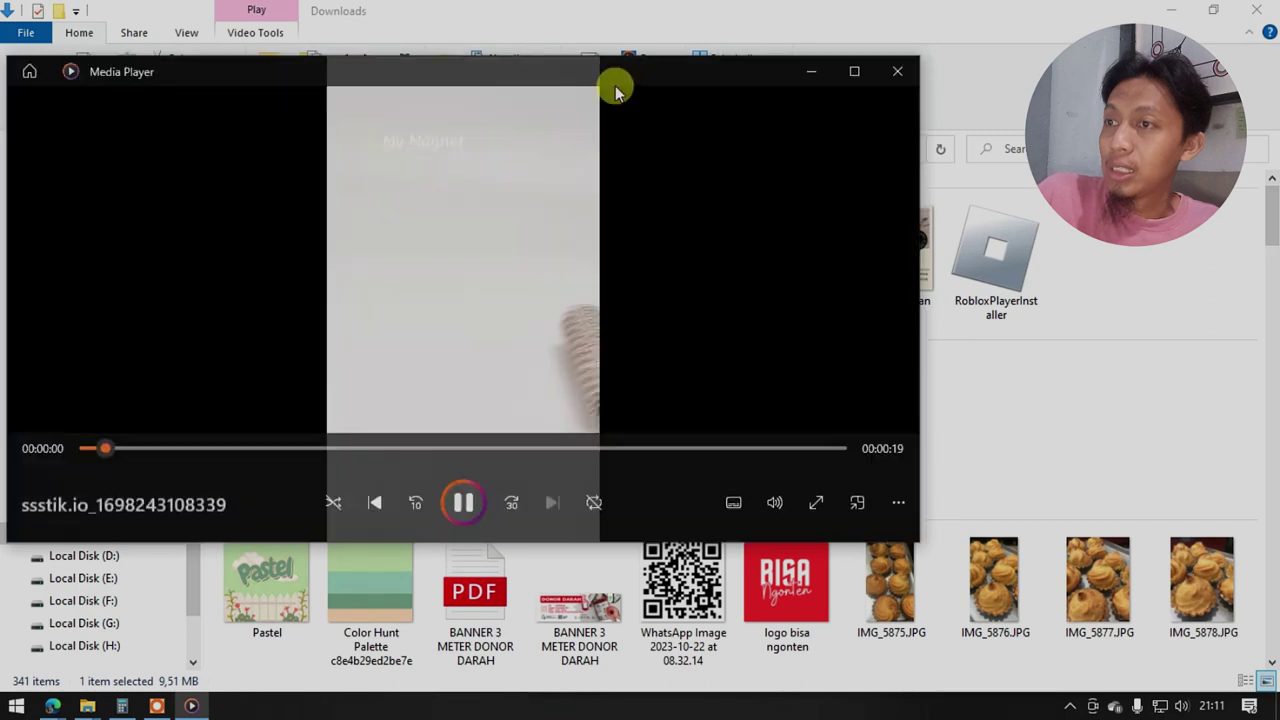
left_click(900, 72)
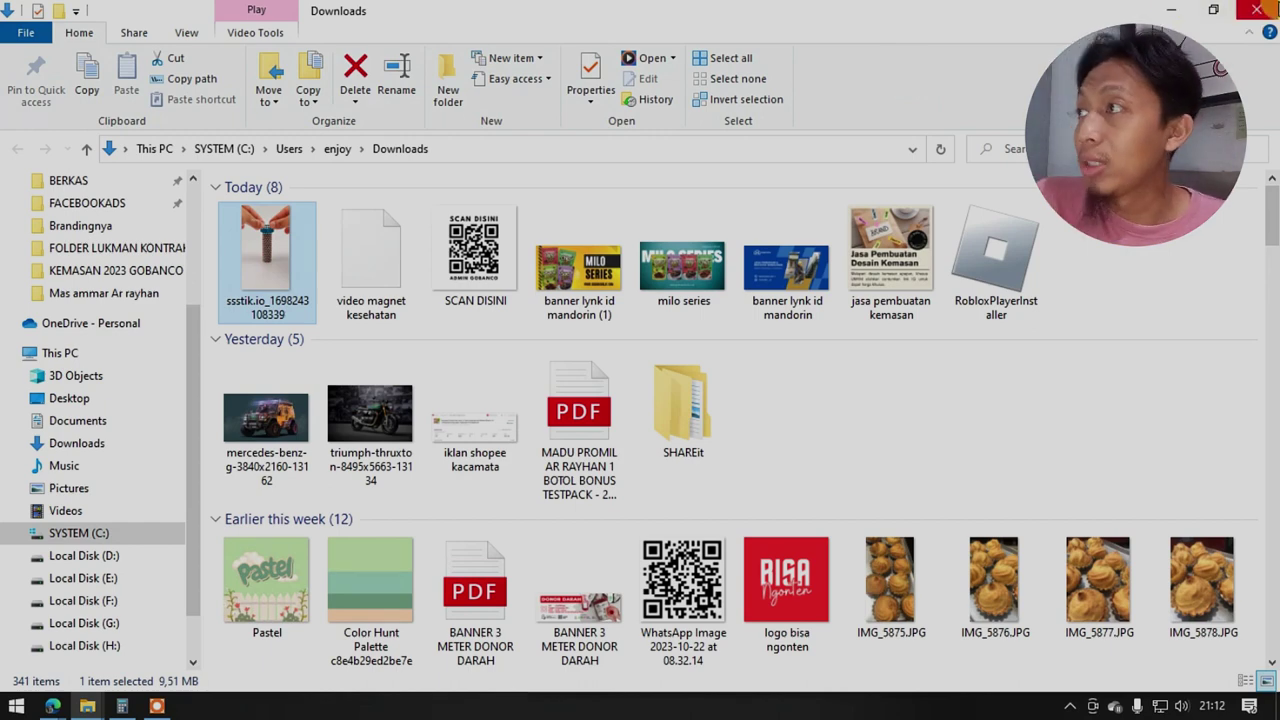
Close the SSSTIK page and return to the Ad Library's COD results to view the Relax Magnet ad.
left_click(1166, 8)
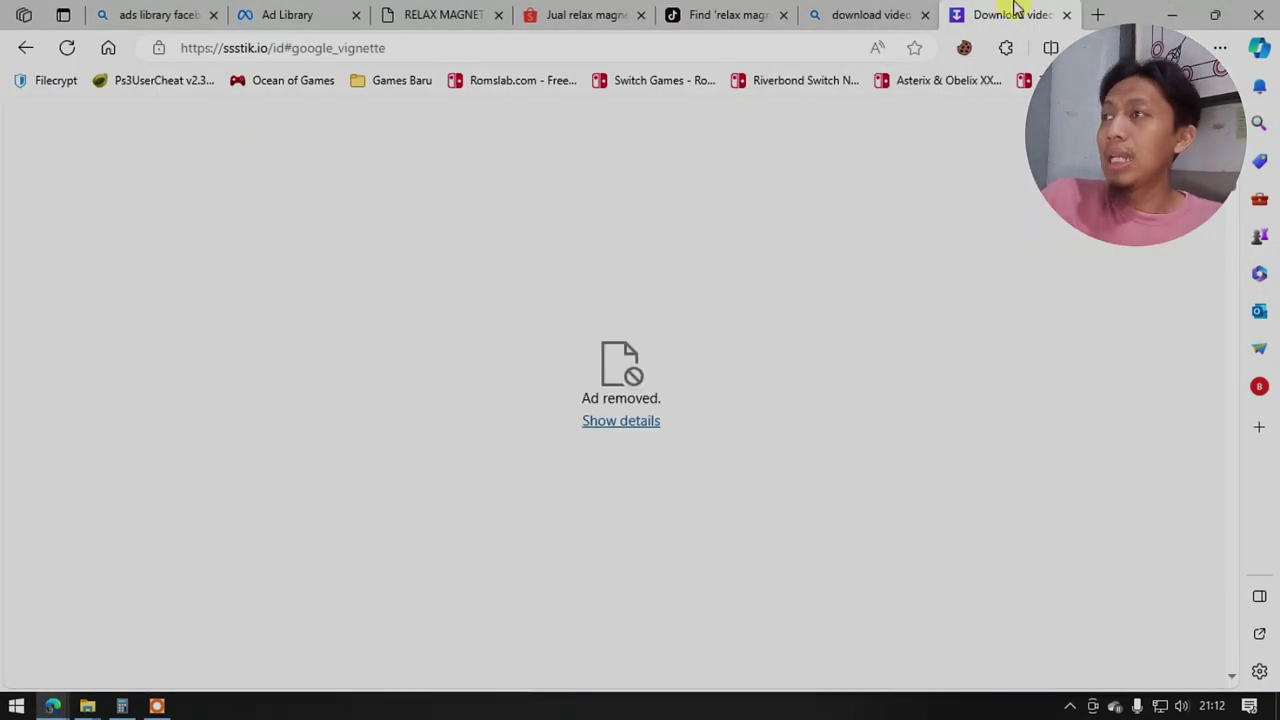
left_click(1068, 16)
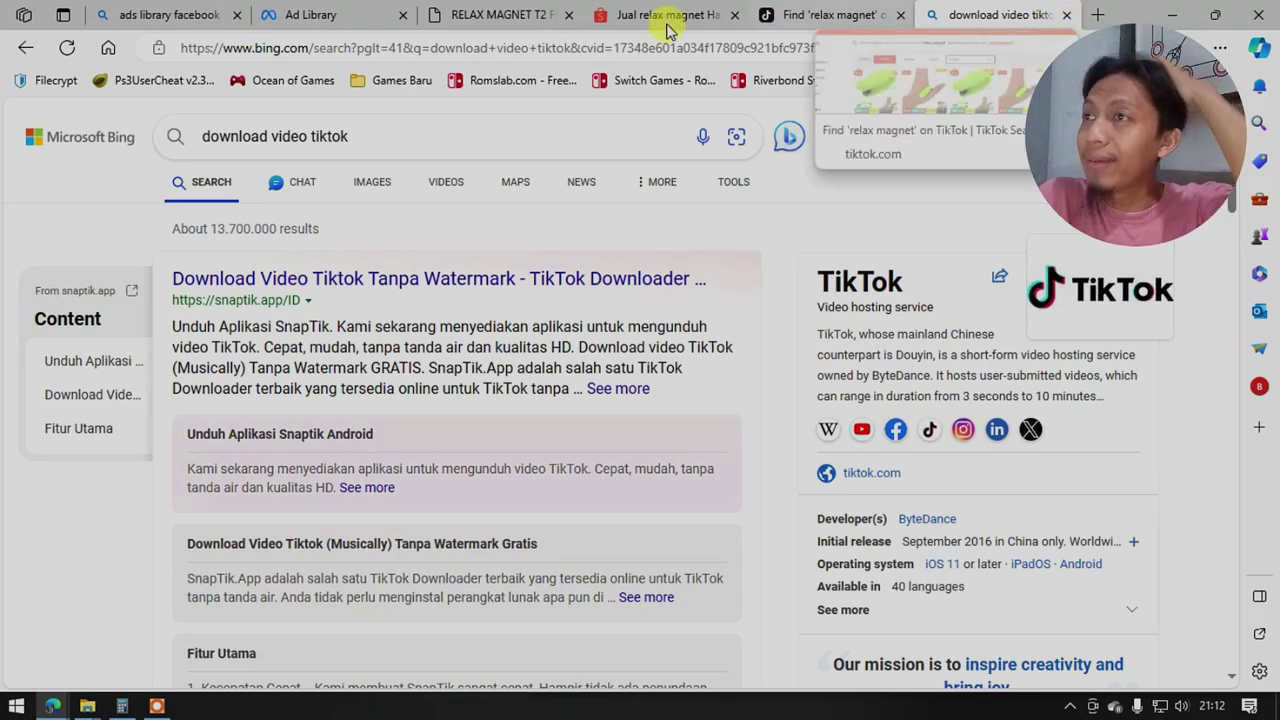
left_click(355, 24)
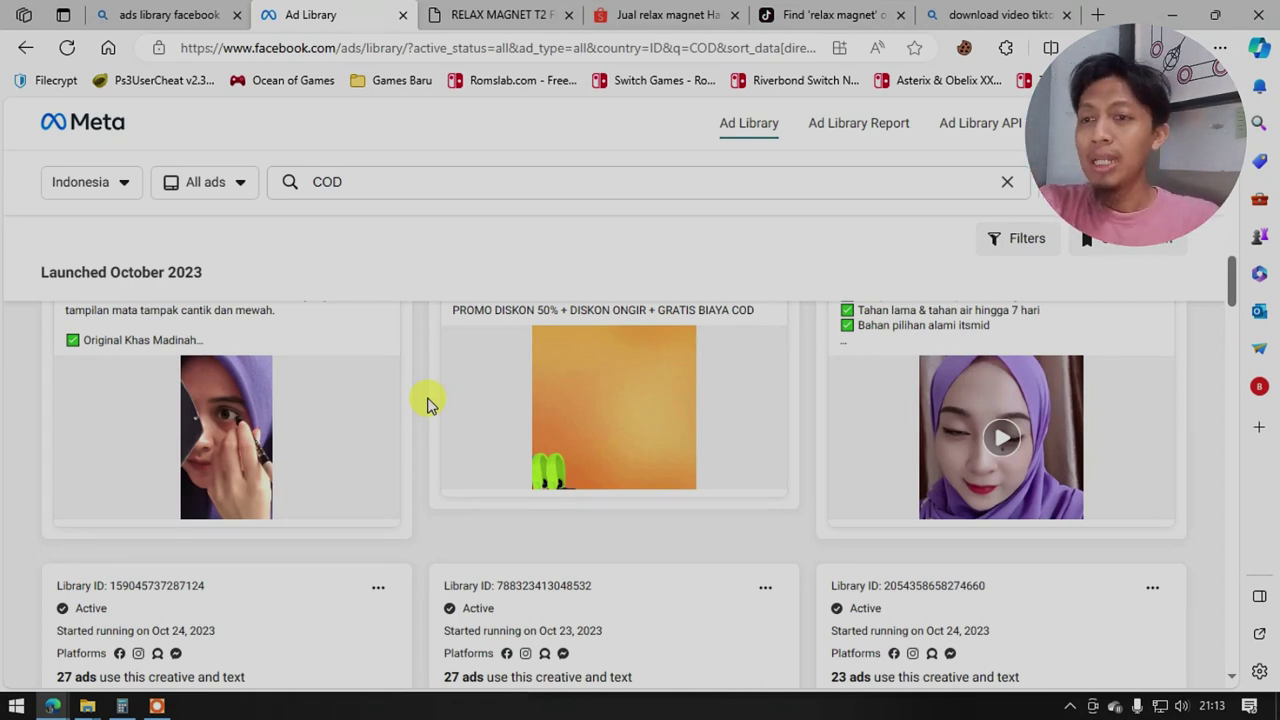
scroll(426, 405, "up", 2)
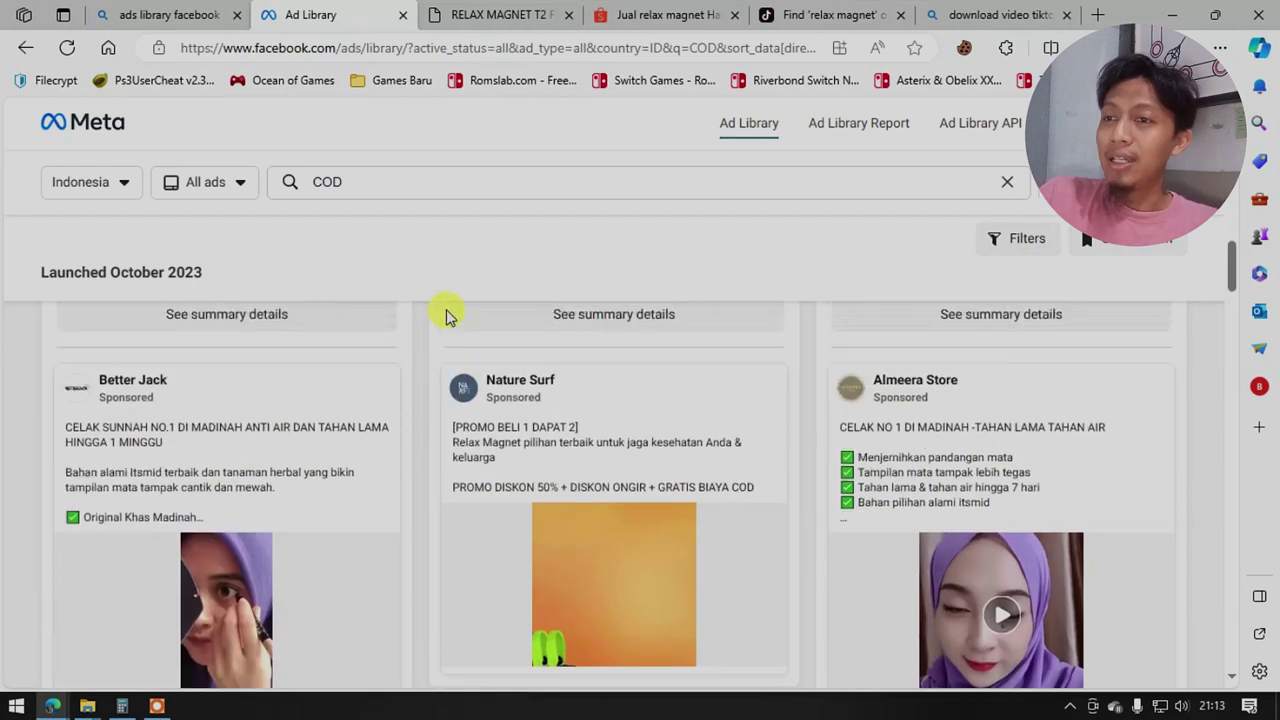
scroll(426, 433, "down", 1)
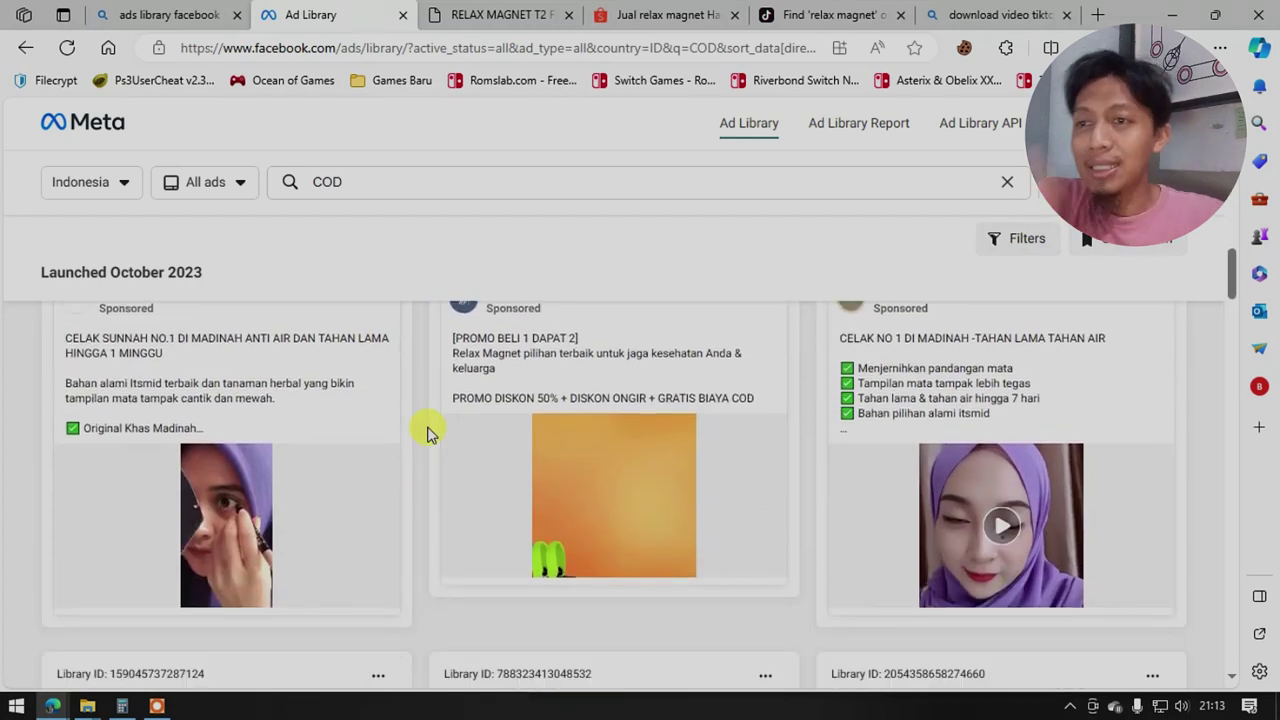